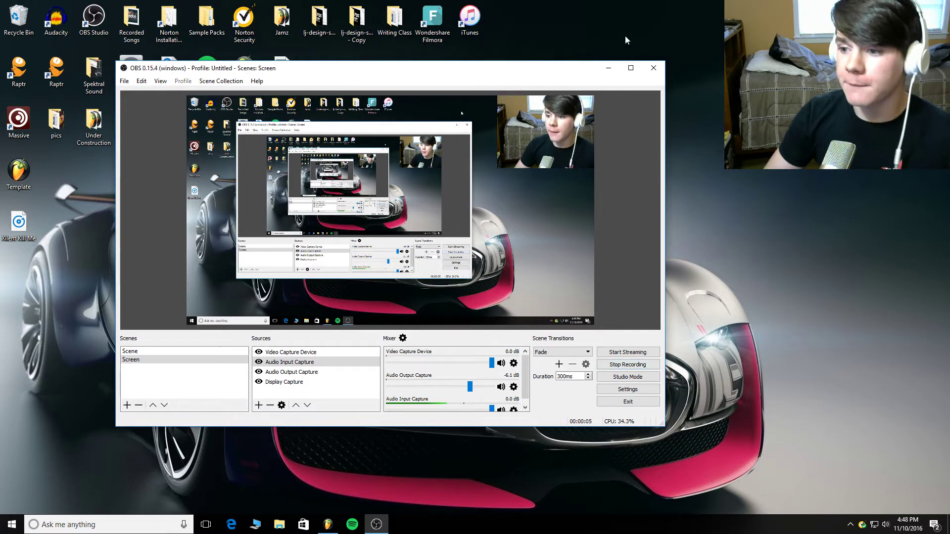
- Minimize the OBS Studio window so the Windows desktop shows while recording continues
click(608, 68)
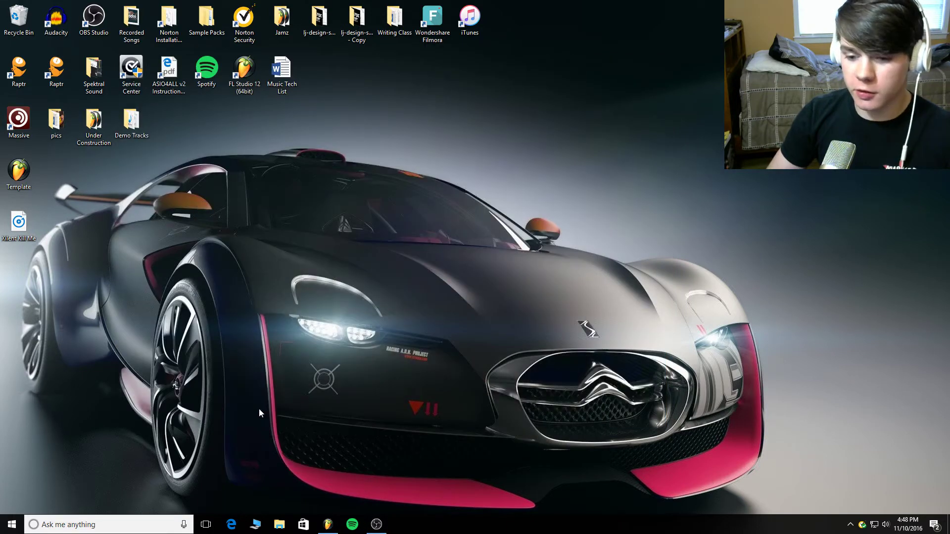
- Bring up the FL Studio project's playlist and return the song position to the start
click(327, 524)
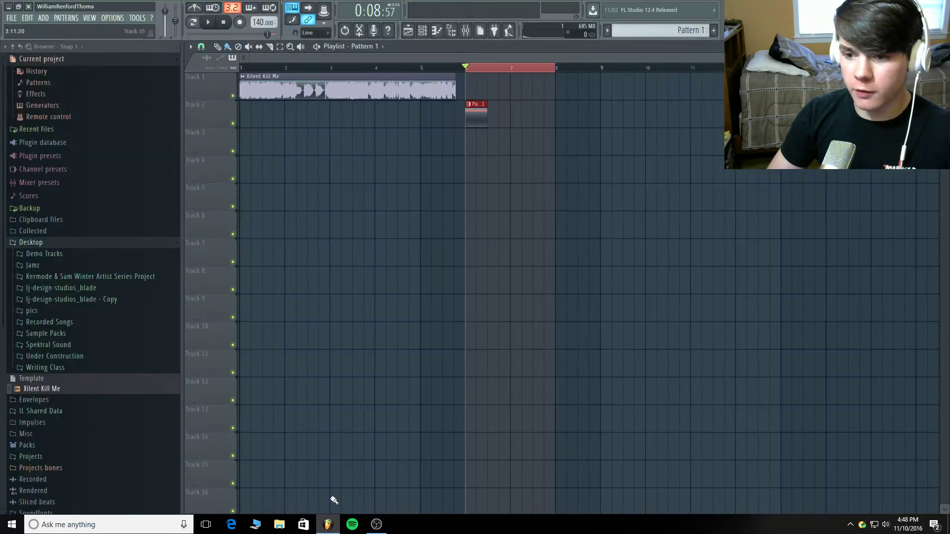
click(424, 31)
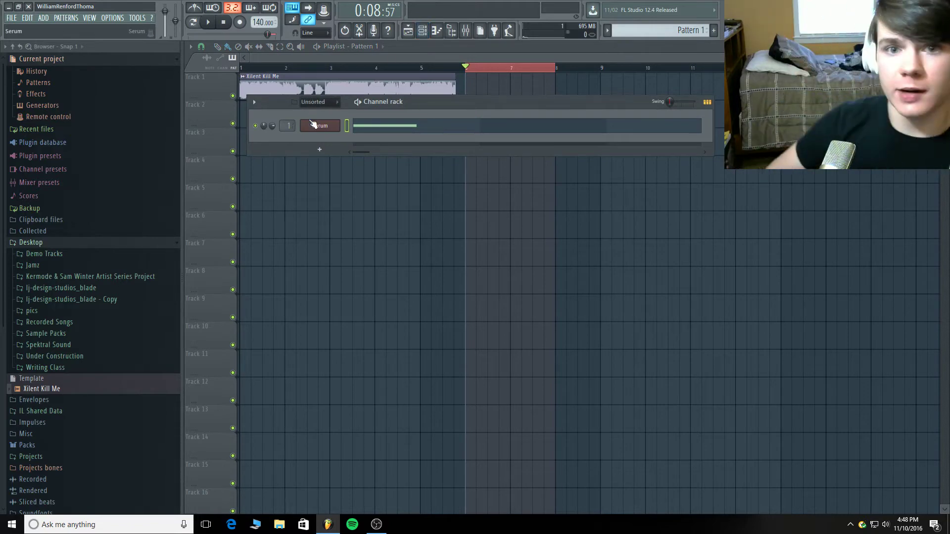
click(468, 68)
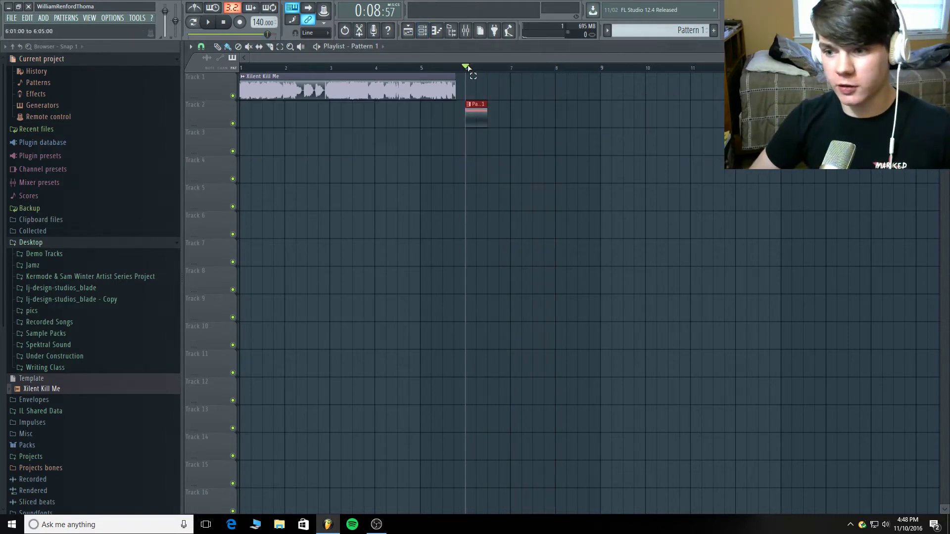
click(555, 110)
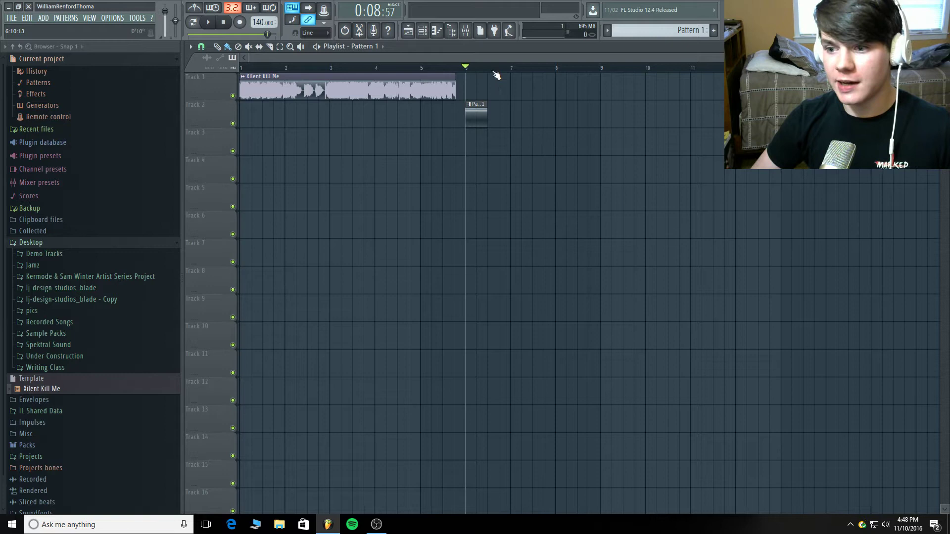
drag(493, 72, 240, 69)
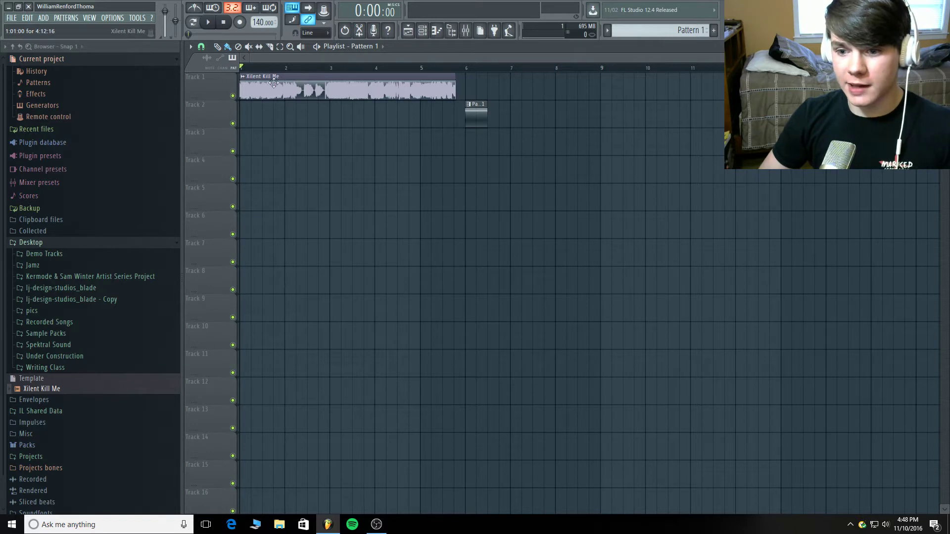
- Play the Xilent Kill Me reference, glance at its sample settings, then stop
click(210, 22)
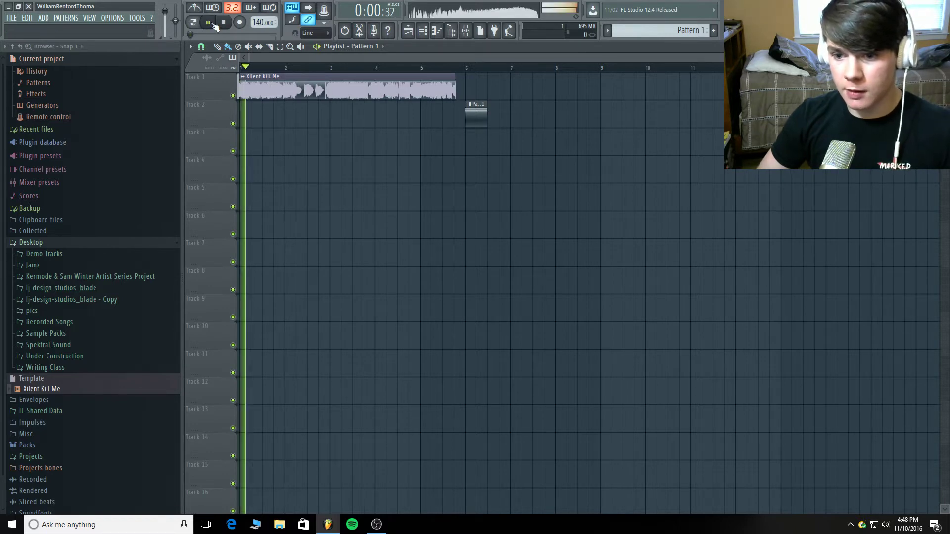
double_click(275, 88)
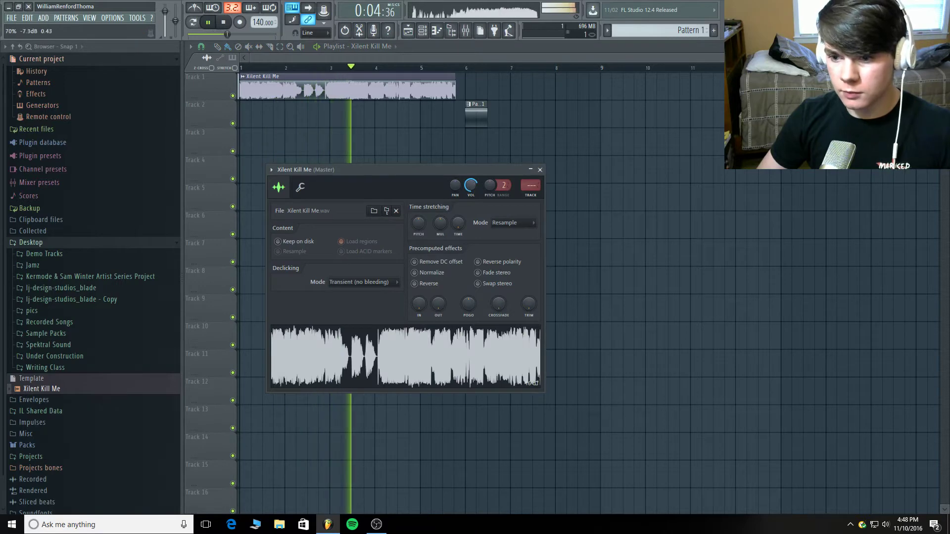
click(540, 169)
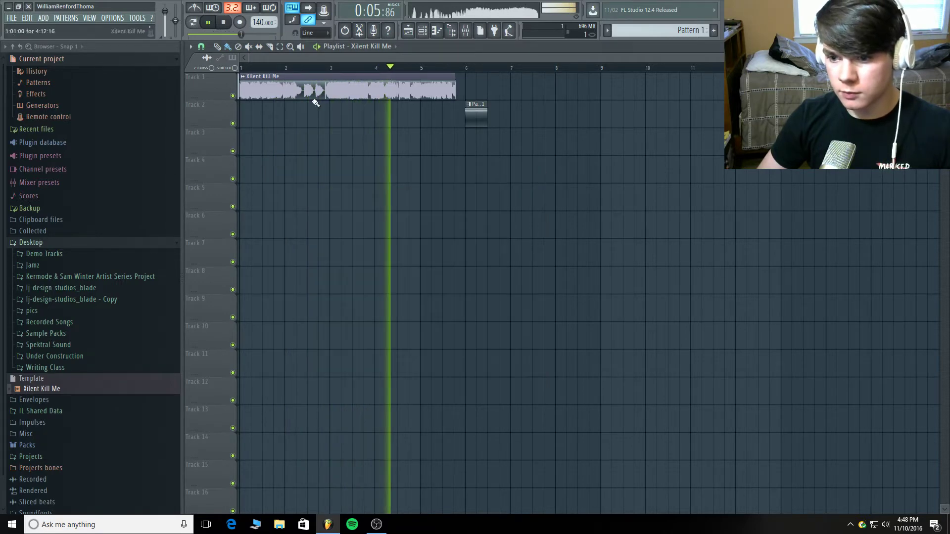
click(224, 22)
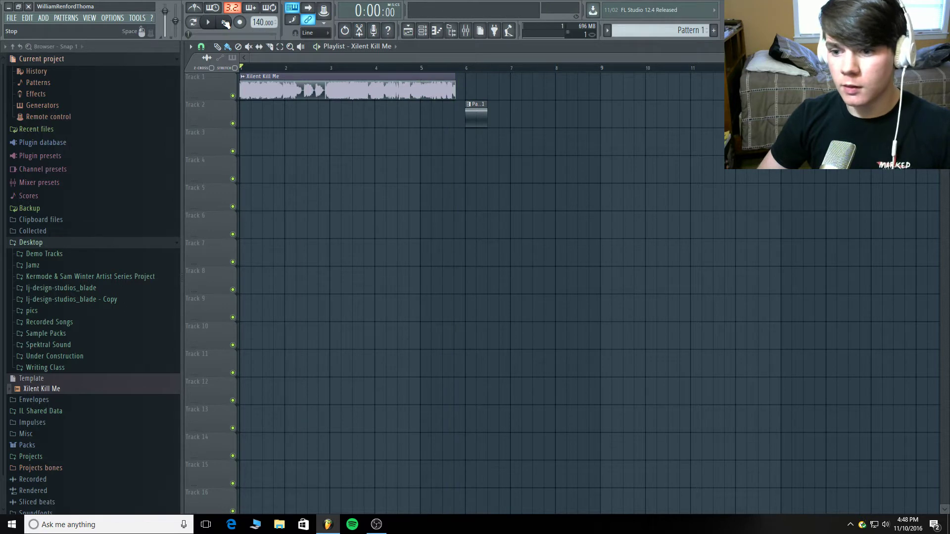
- Replay the reference from bar 3, then play the pattern from bar 6
click(329, 70)
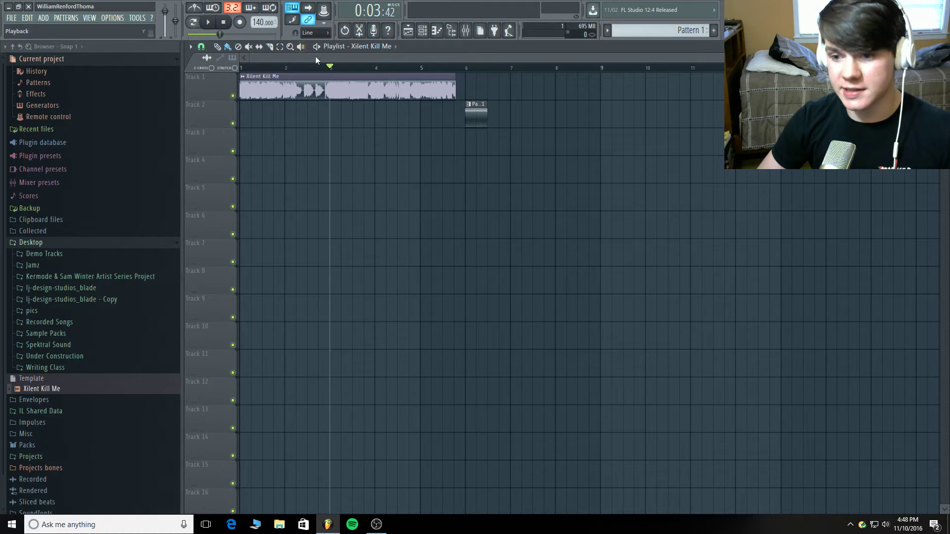
click(208, 22)
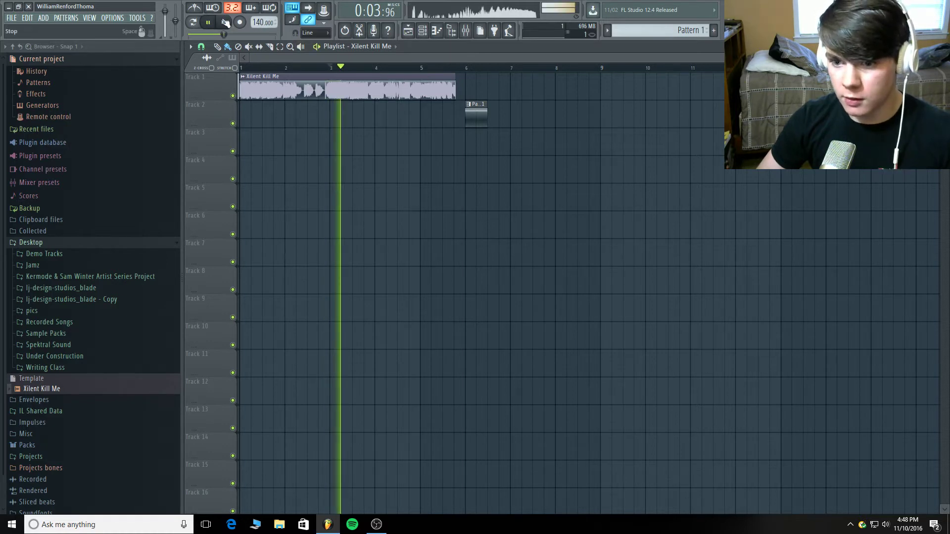
click(223, 22)
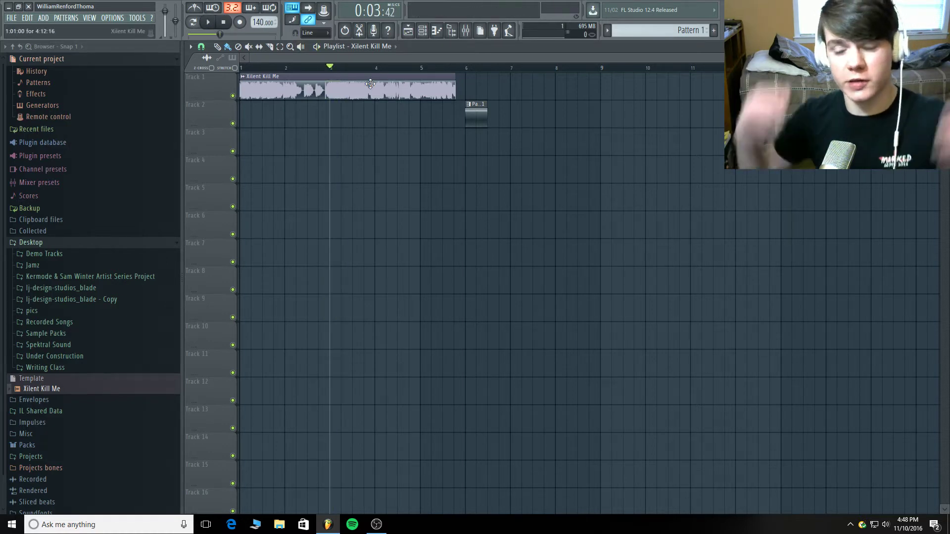
click(467, 69)
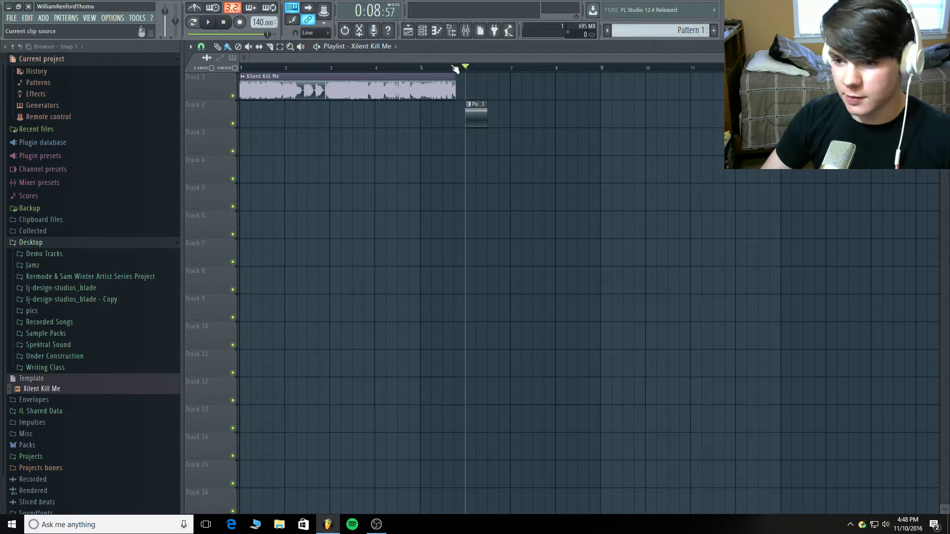
click(208, 22)
click(223, 23)
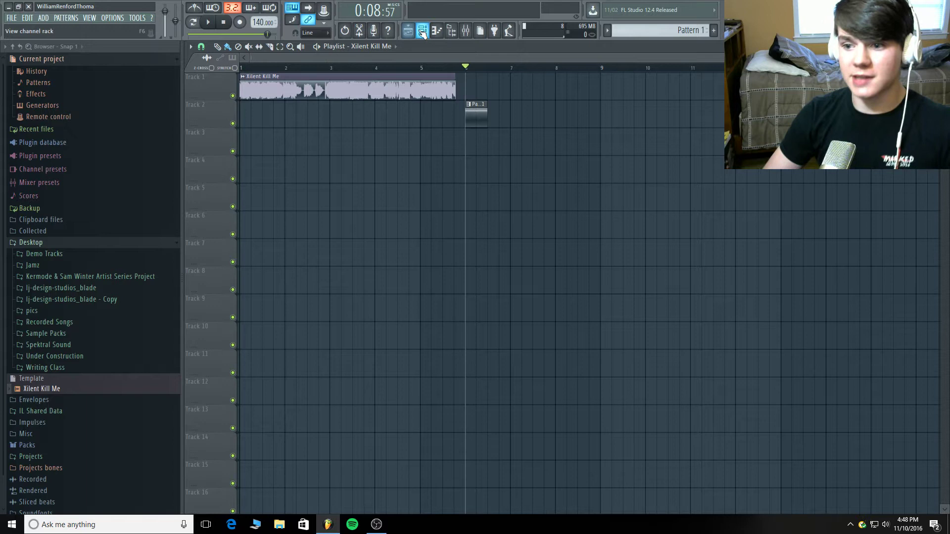
- Move the Pattern 1 clip to Track 1 and open Serum from the Unsorted channel group
drag(475, 114, 477, 85)
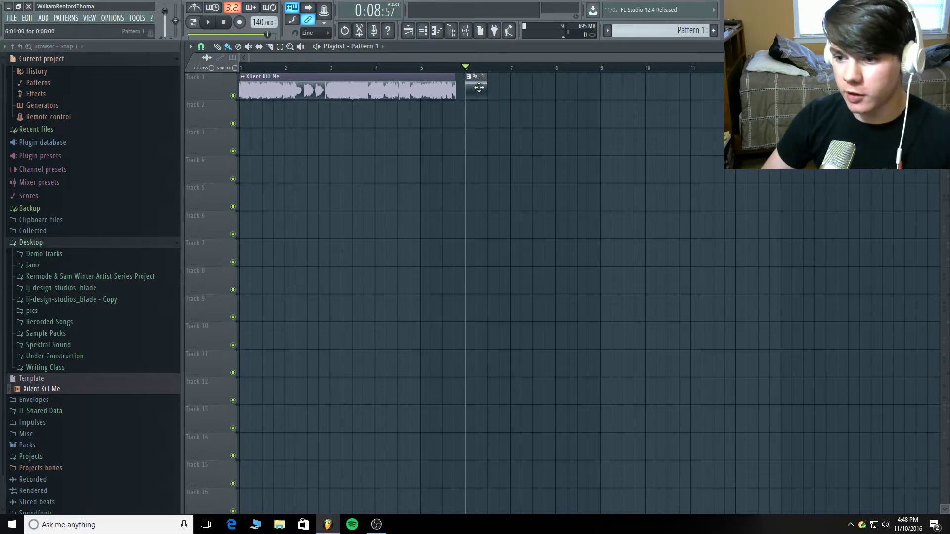
click(422, 31)
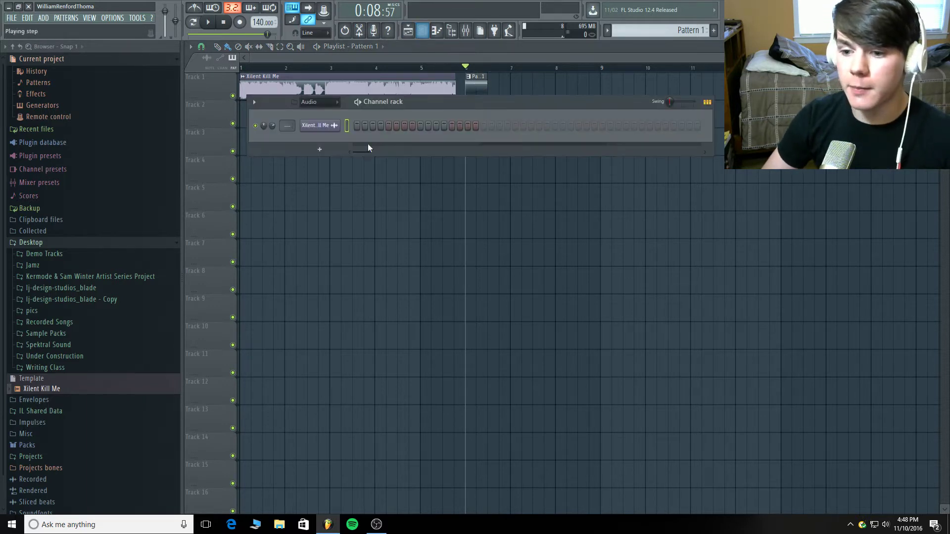
click(319, 101)
click(313, 135)
click(320, 126)
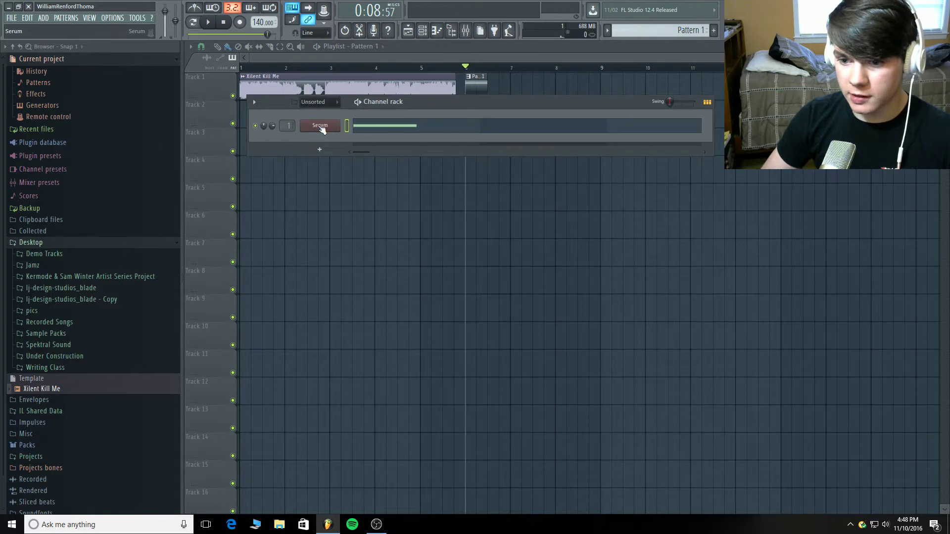
- Position the Serum BASS - Xlent editor window over the left-centre of the playlist
drag(513, 92, 317, 74)
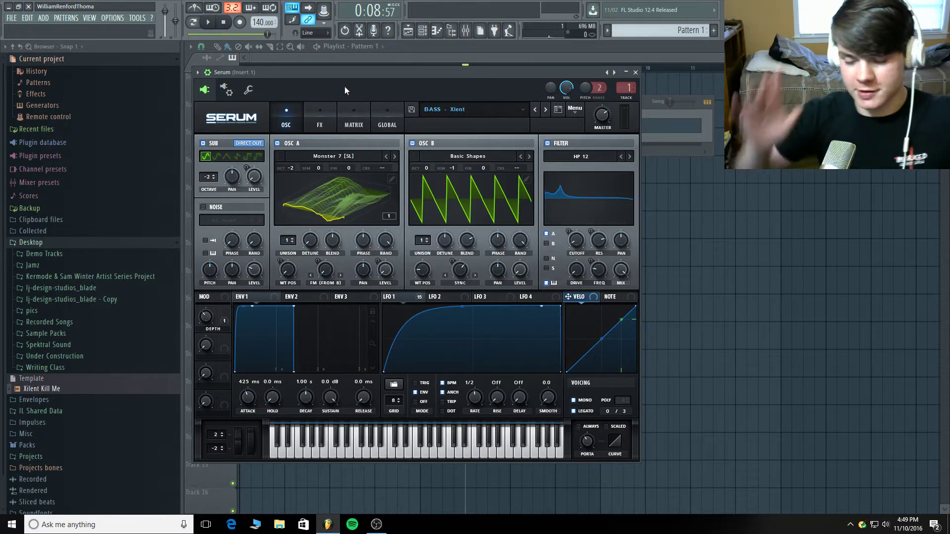
drag(345, 75, 355, 64)
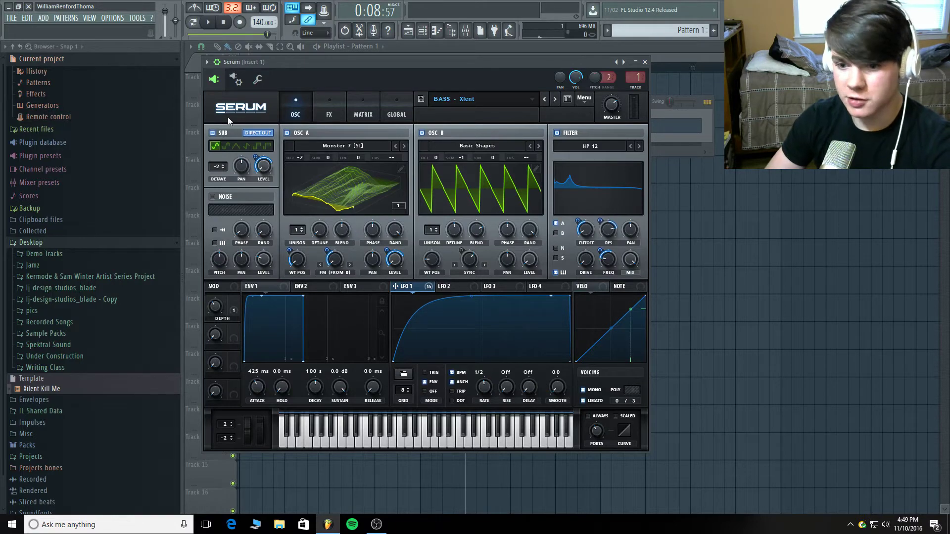
click(213, 132)
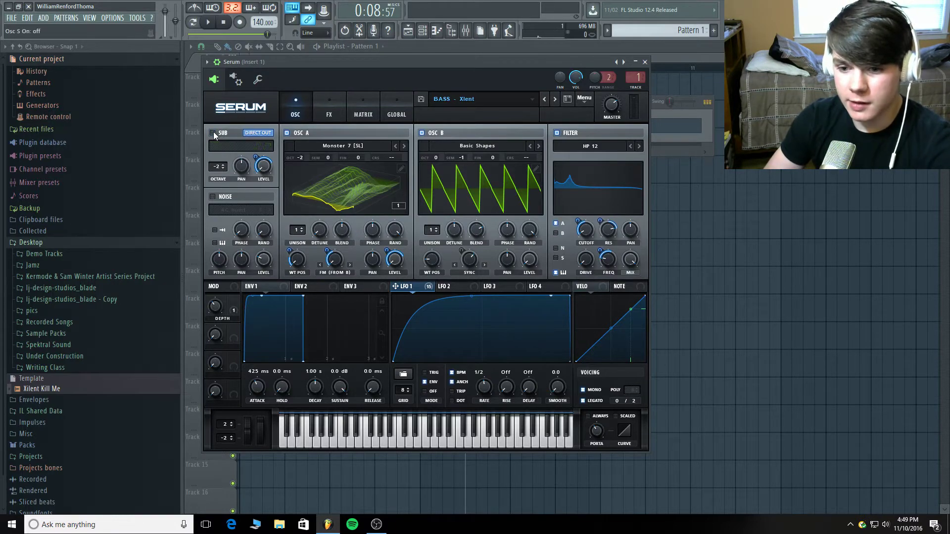
click(212, 133)
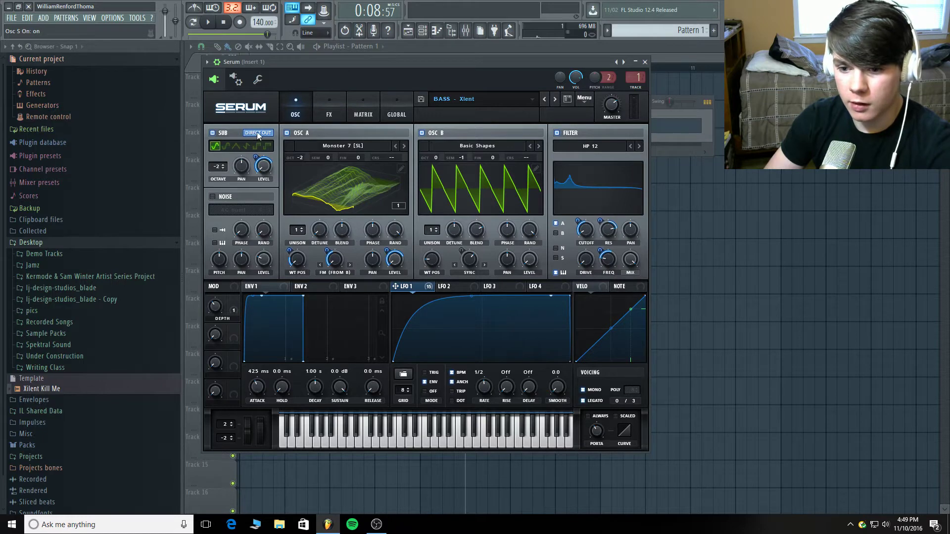
click(342, 109)
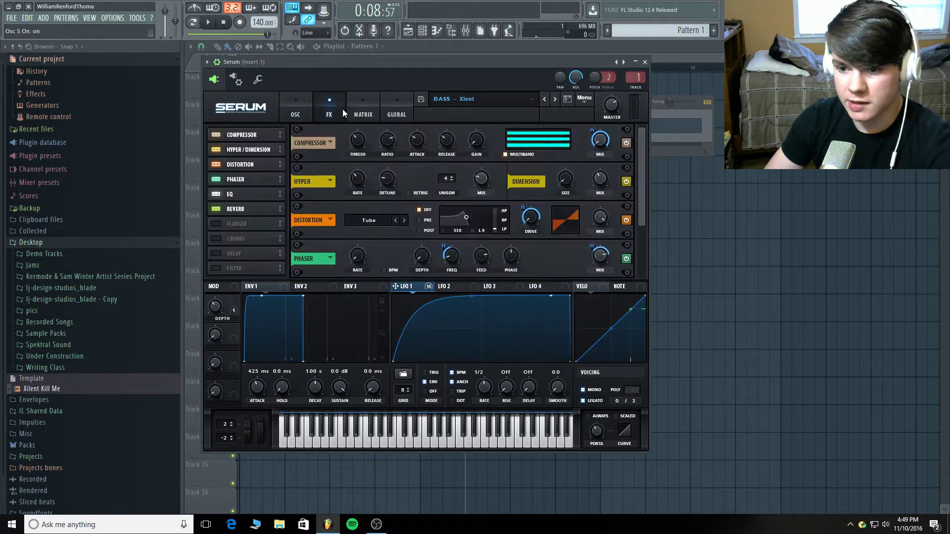
click(291, 114)
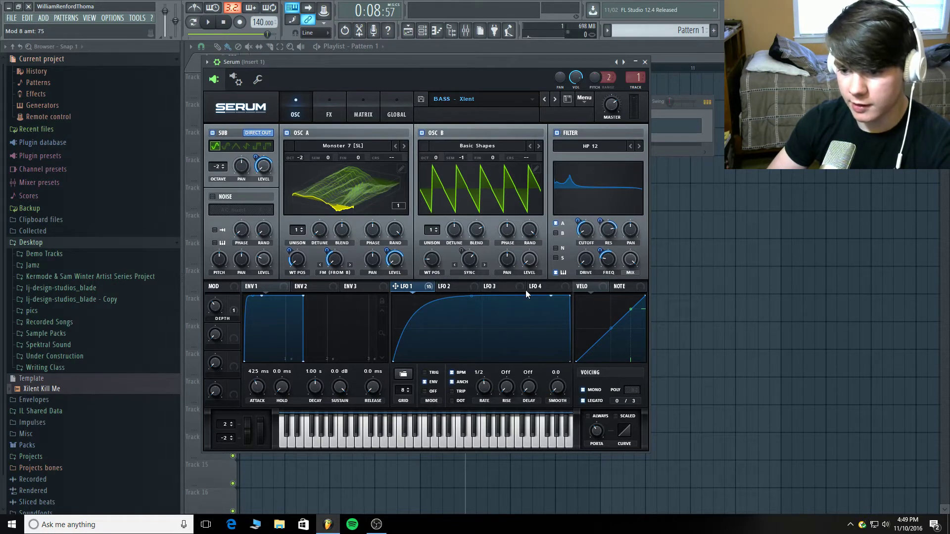
right_click(404, 292)
click(366, 128)
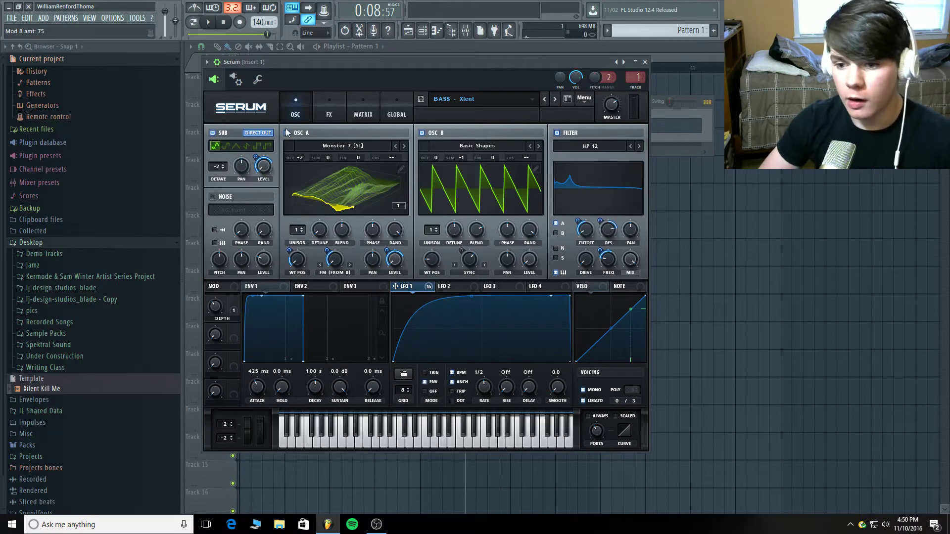
- Keep Monster 7 on oscillator A and set LFO 1's wavetable-position modulation to 22
click(348, 144)
mouse_move(331, 278)
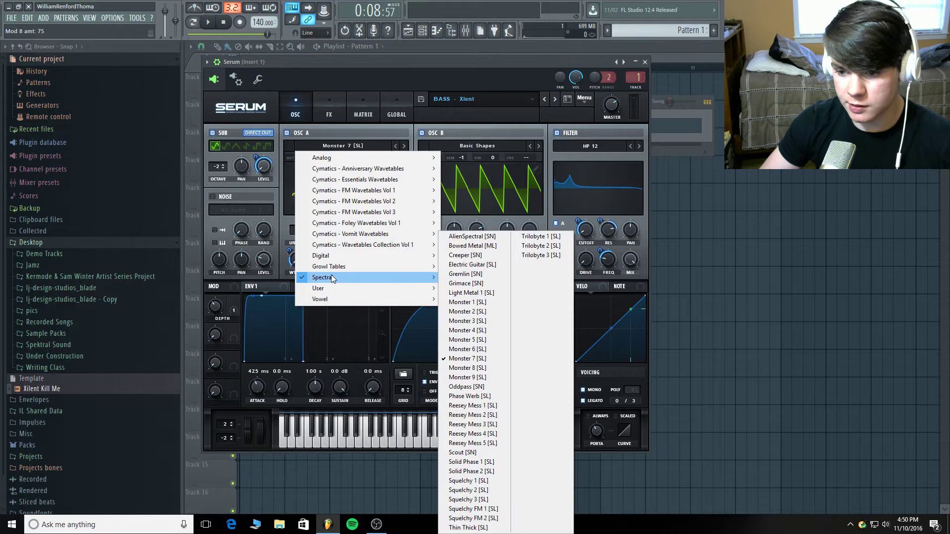
click(467, 358)
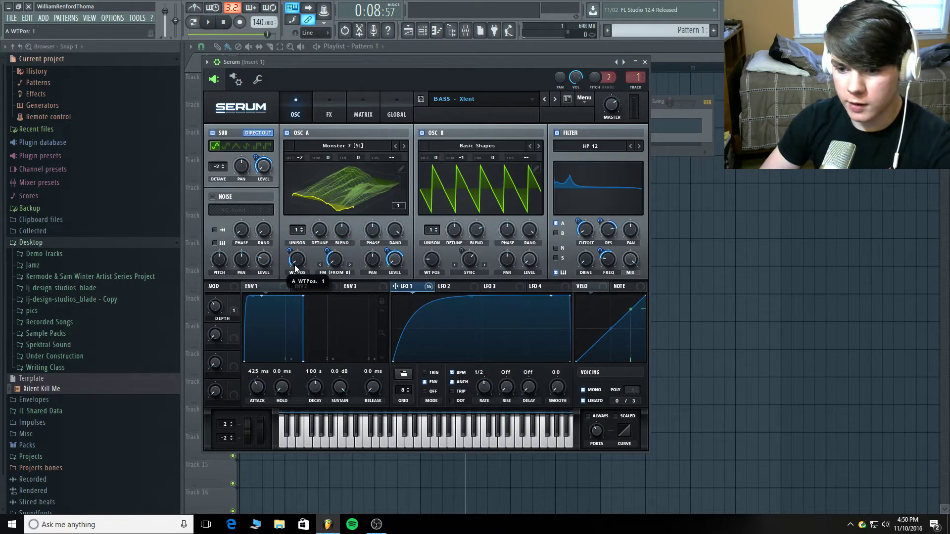
drag(295, 269, 293, 250)
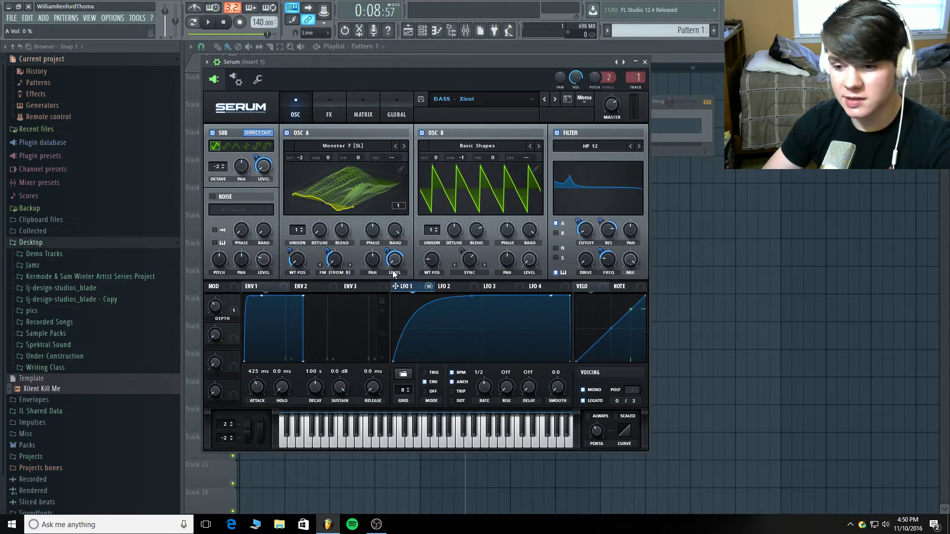
mouse_move(392, 252)
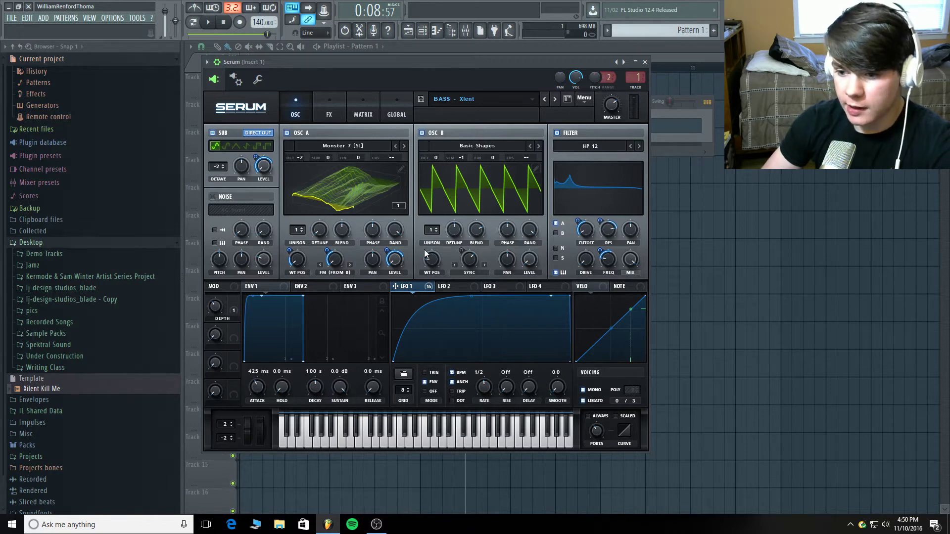
- Toggle oscillator B's 3D wavetable view and check its warp setting of 5.02%
mouse_move(431, 263)
click(460, 189)
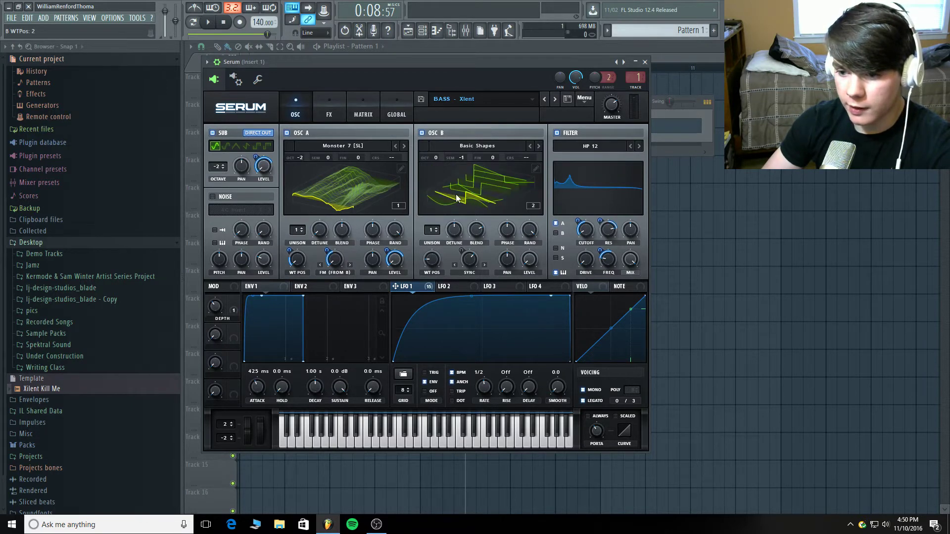
click(439, 202)
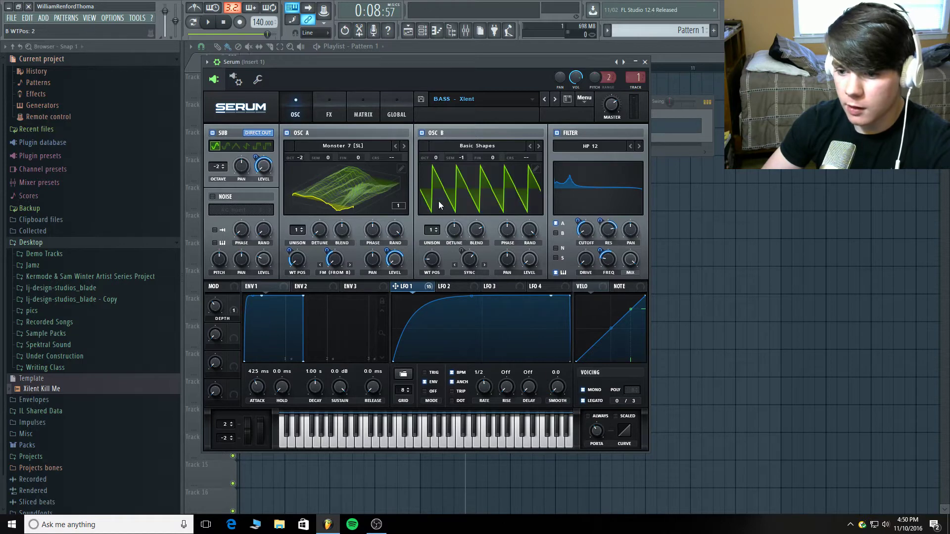
mouse_move(471, 268)
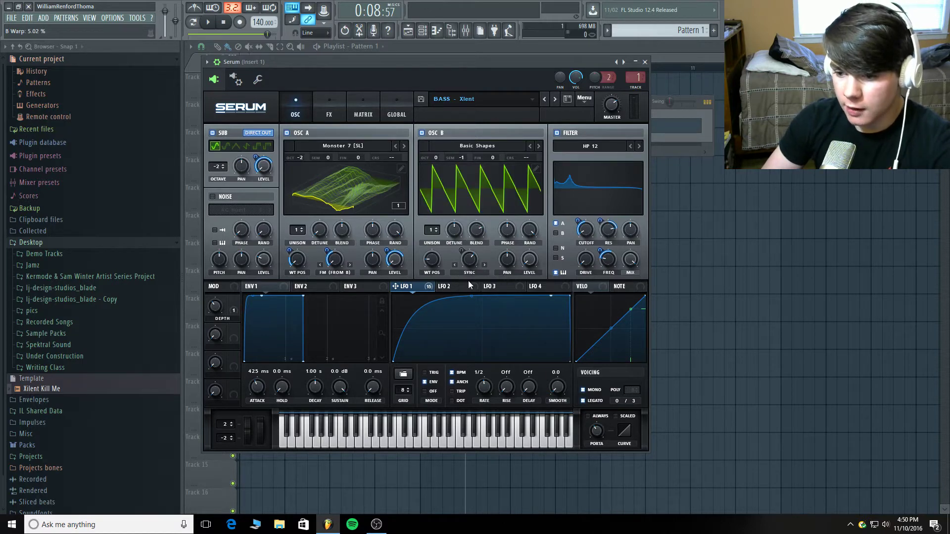
click(446, 286)
click(413, 286)
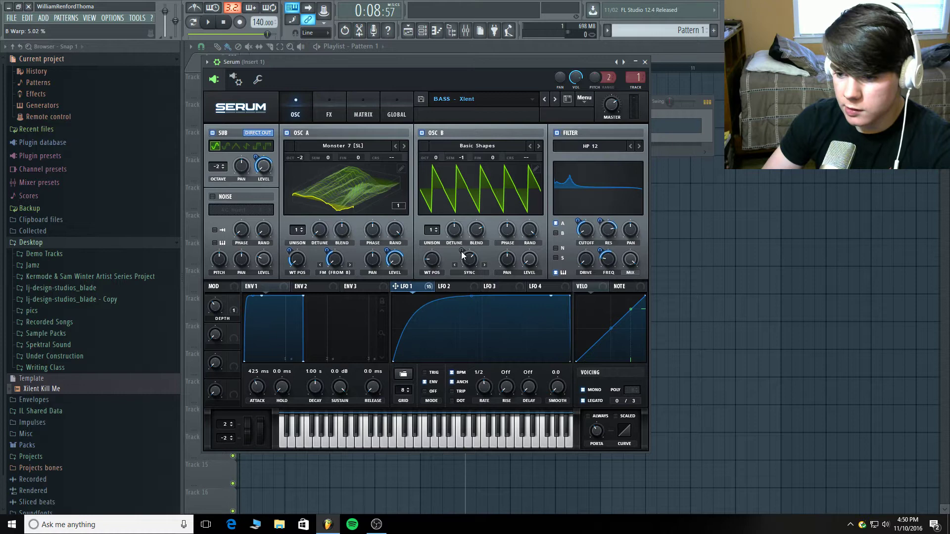
right_click(463, 255)
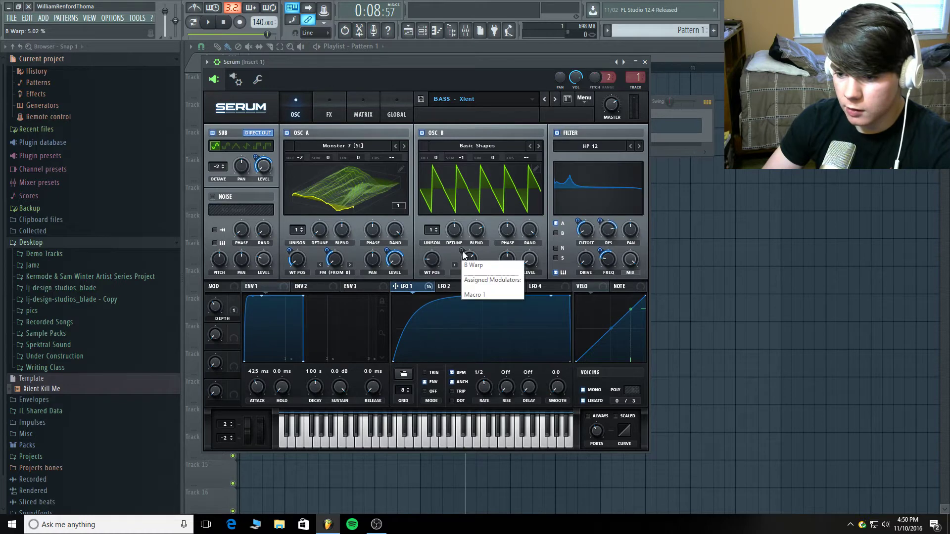
- Play a note, then browse the LFO 4 and LFO 1 shapes before settling on ENV 1
click(333, 441)
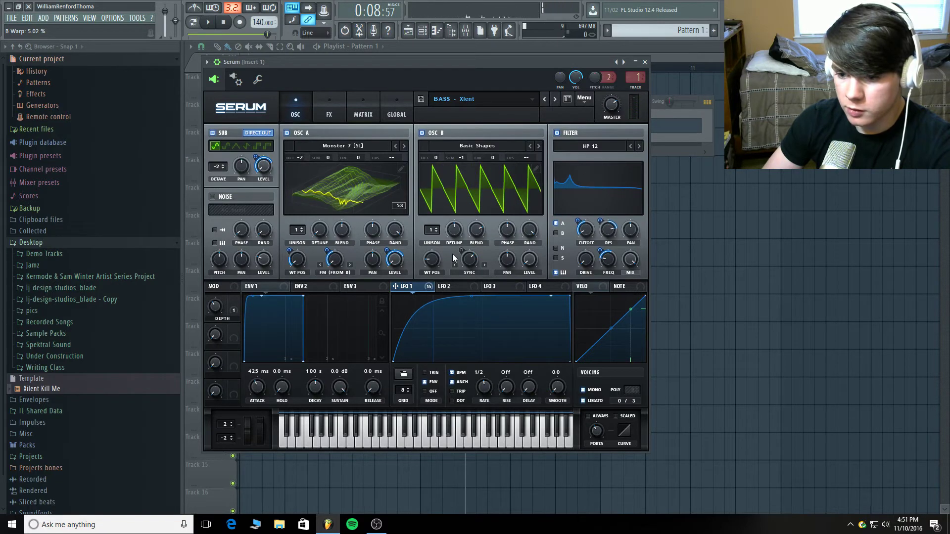
click(260, 291)
click(426, 286)
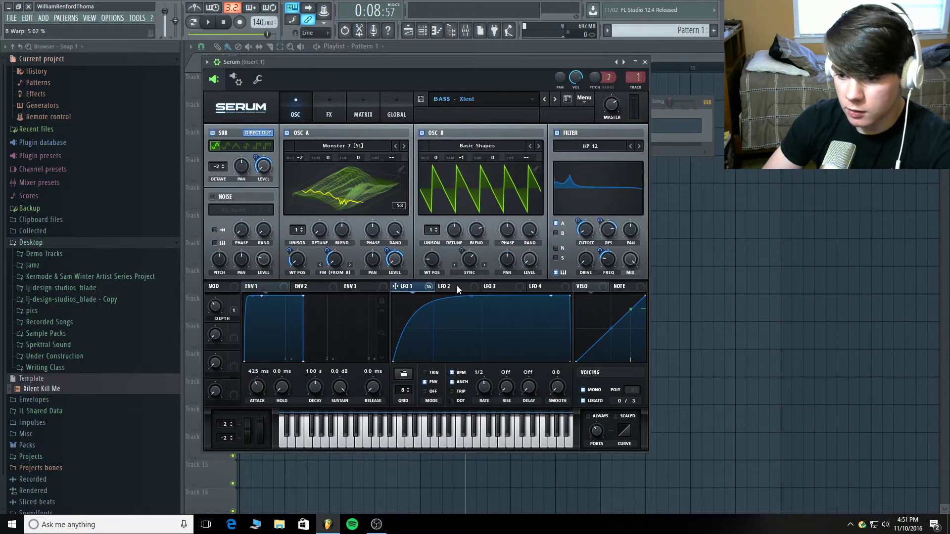
click(495, 287)
click(537, 286)
click(417, 287)
click(266, 287)
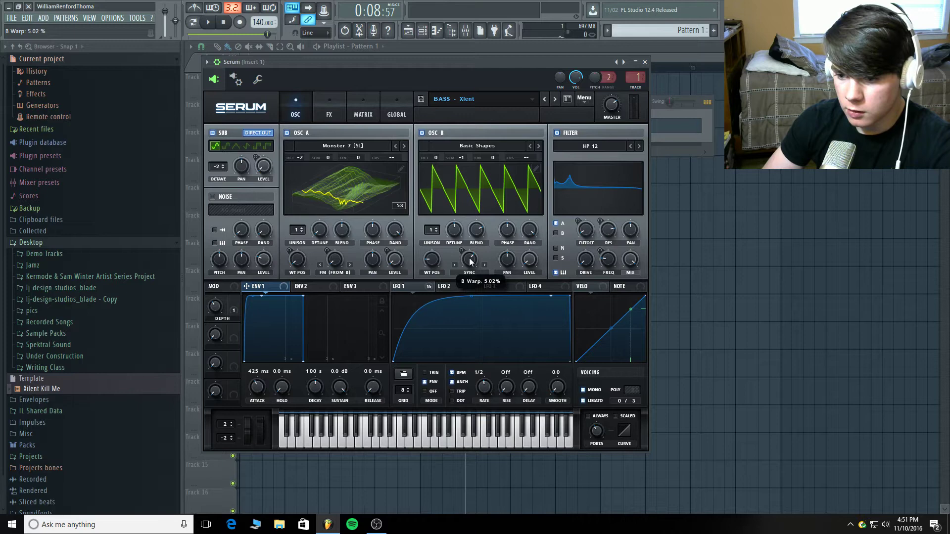
- Review the MATRIX routings, then route Macro 1 to oscillator B's warp with amount 36
click(371, 106)
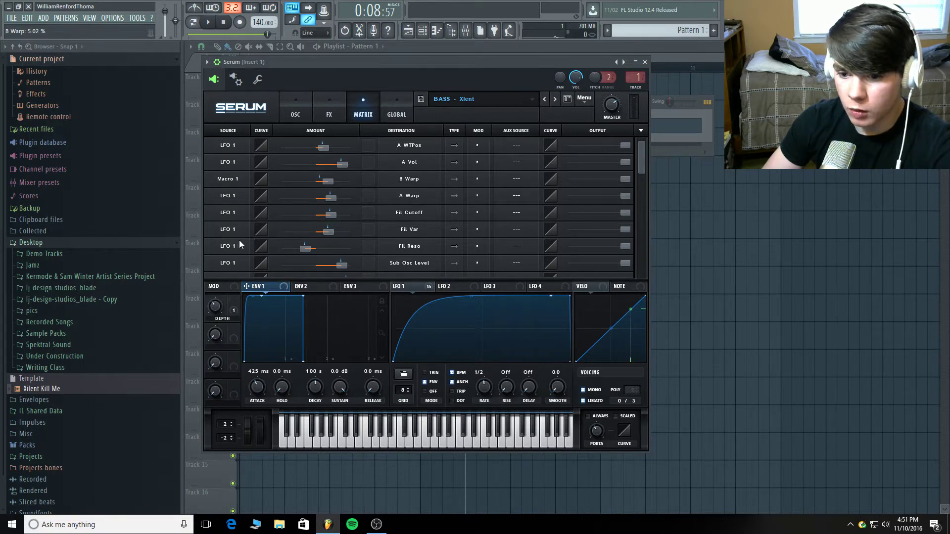
click(283, 98)
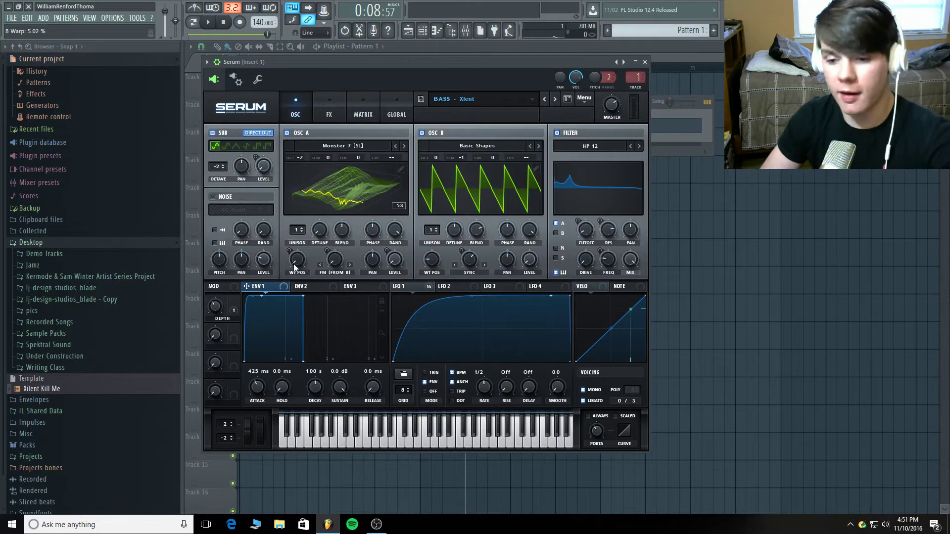
drag(242, 286, 471, 259)
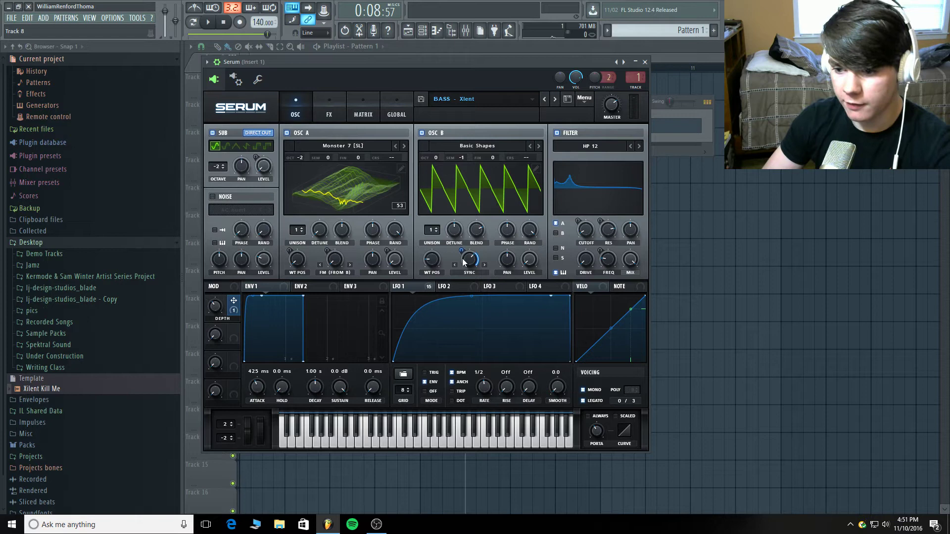
right_click(470, 265)
click(470, 264)
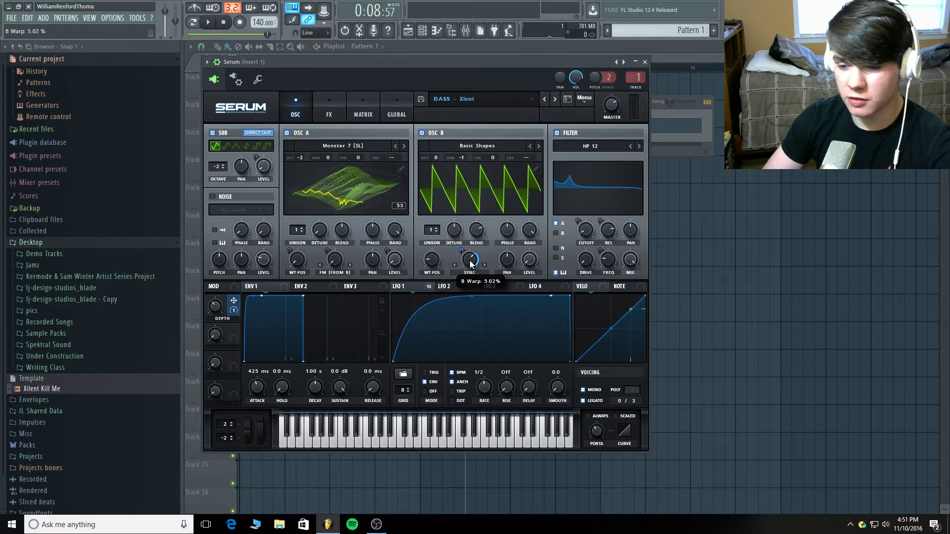
mouse_move(464, 255)
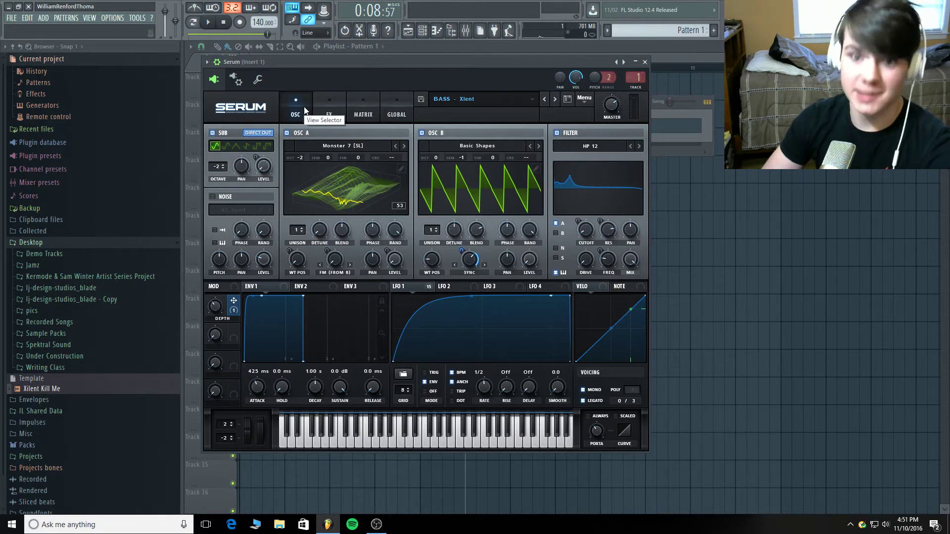
- Try Macro 1 depths between 27% and 57%, then briefly start and stop song playback
drag(312, 62, 313, 63)
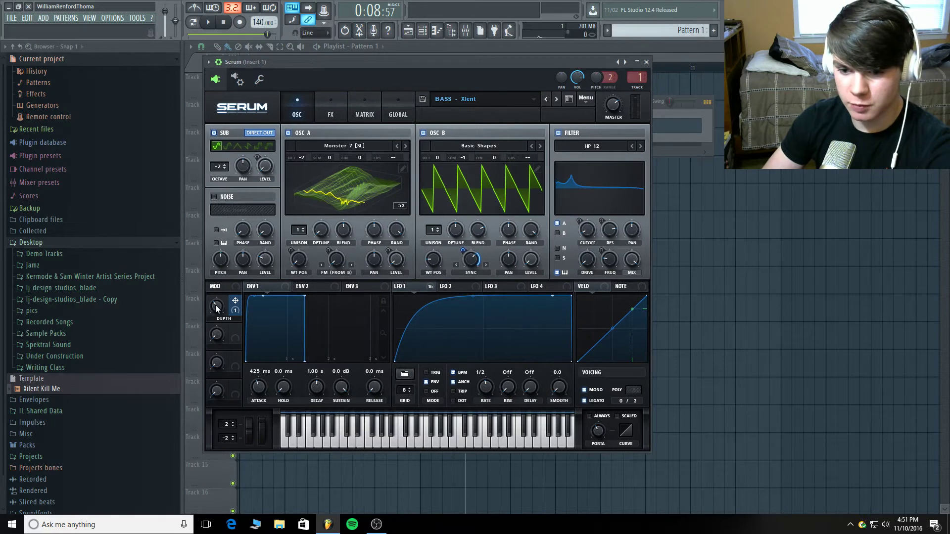
mouse_move(216, 309)
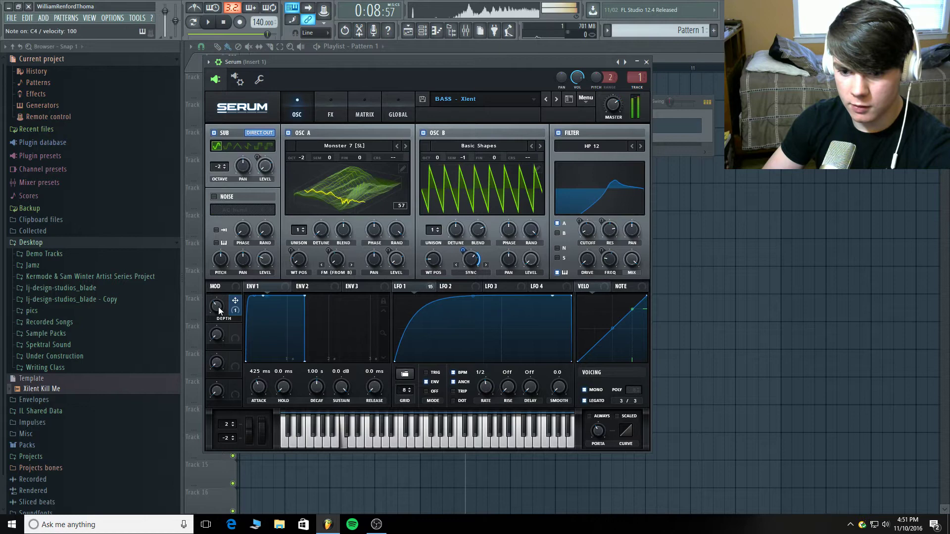
mouse_move(218, 307)
mouse_down()
mouse_move(215, 342)
mouse_move(217, 323)
mouse_up()
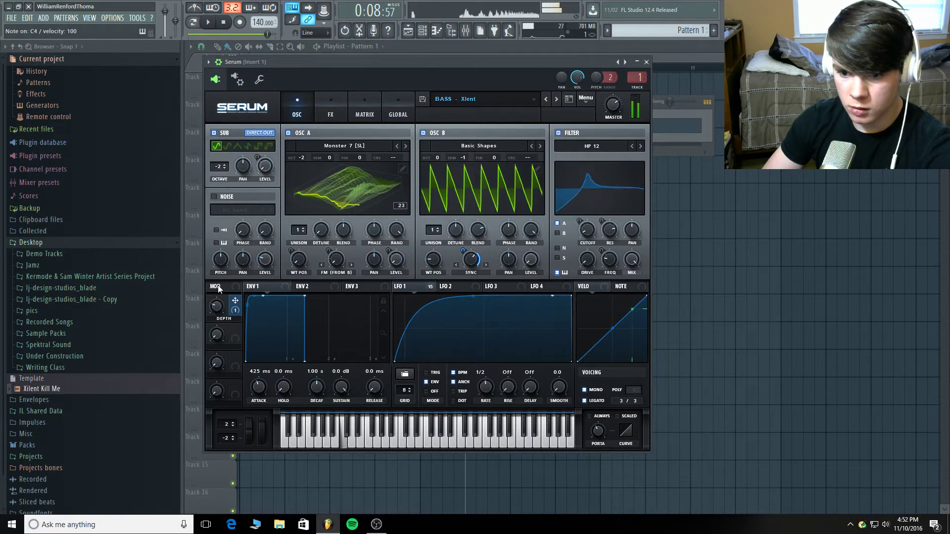
drag(217, 306, 218, 306)
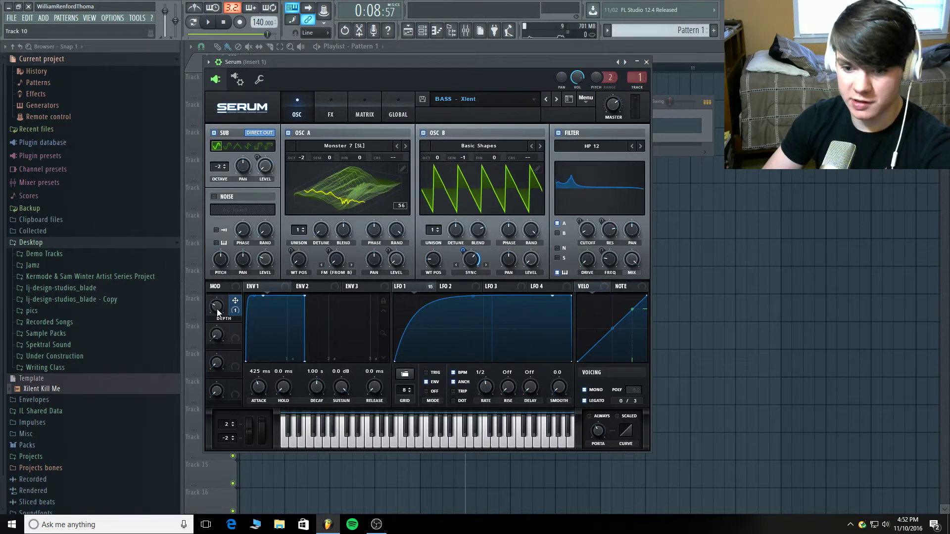
mouse_move(217, 312)
mouse_down()
mouse_move(227, 270)
mouse_move(220, 317)
mouse_up()
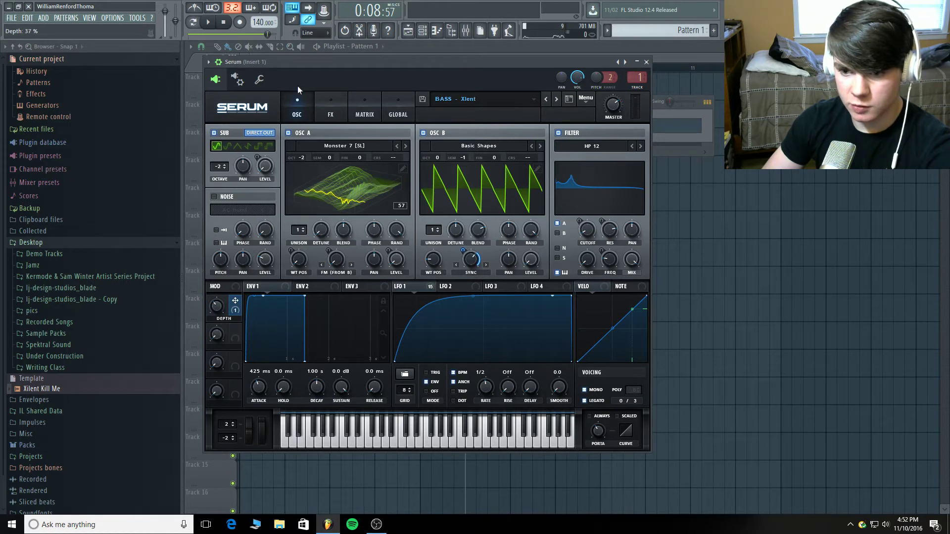
key(space)
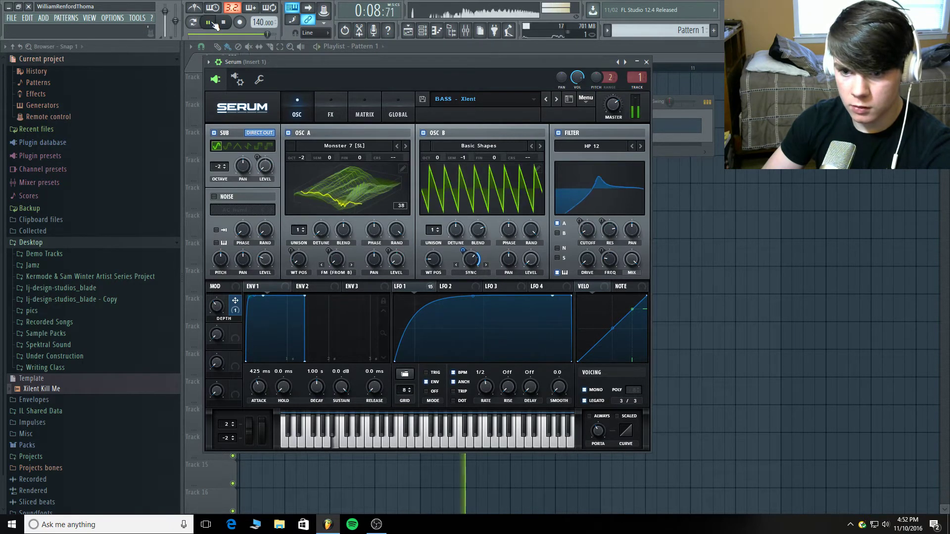
click(225, 22)
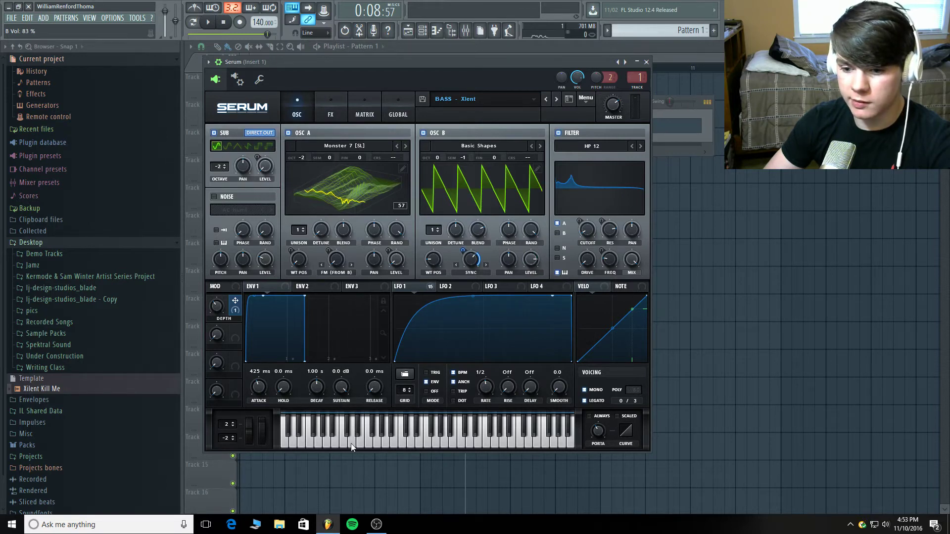
- Set LFO 1's modulation of oscillator A's FM-from-B warp to 44
click(334, 443)
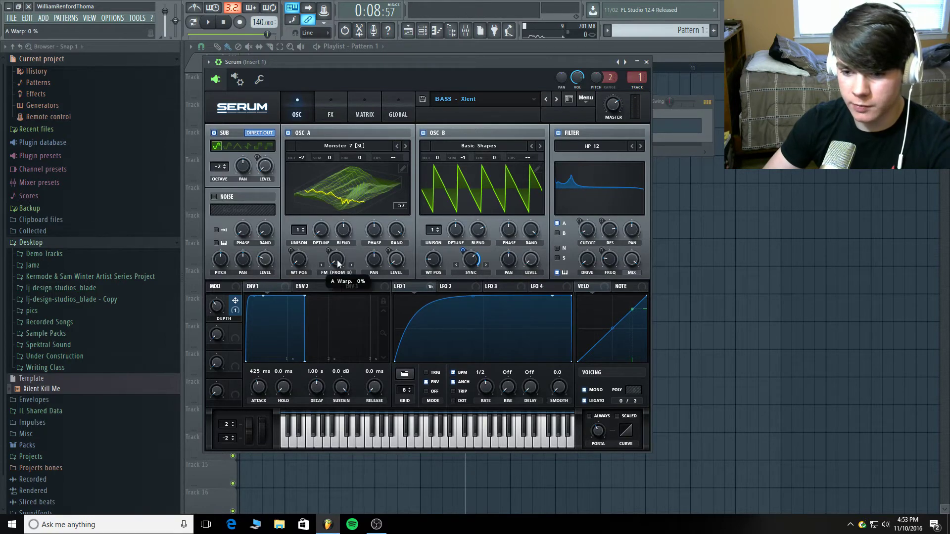
click(406, 286)
mouse_move(336, 264)
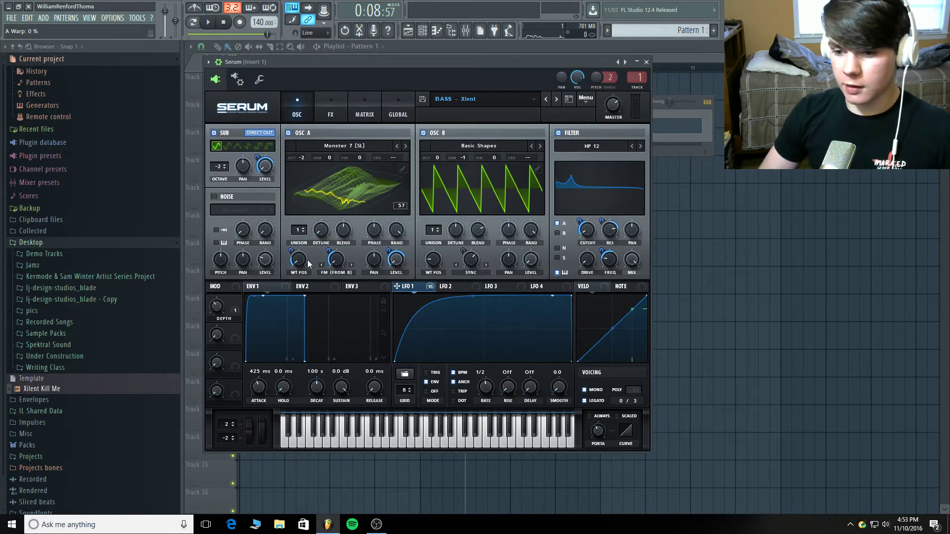
drag(327, 253, 332, 250)
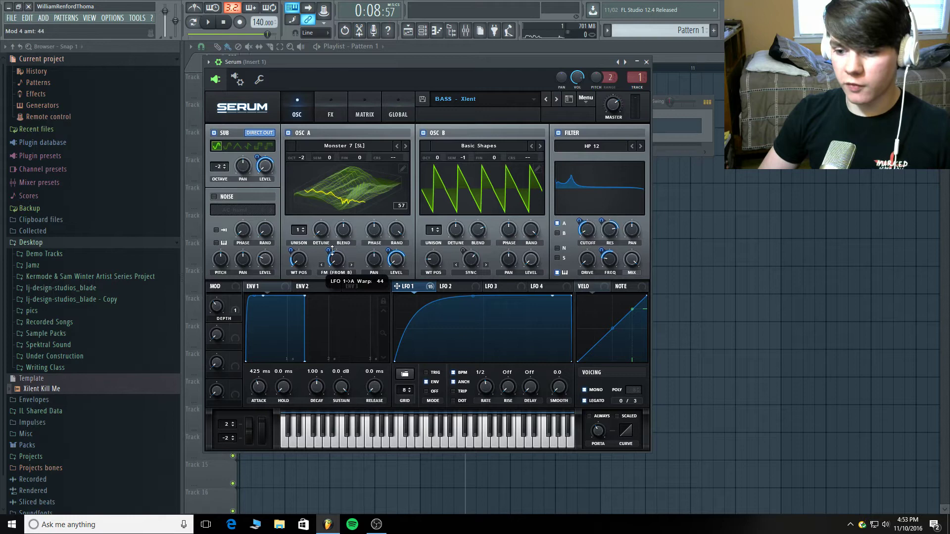
click(346, 186)
click(368, 179)
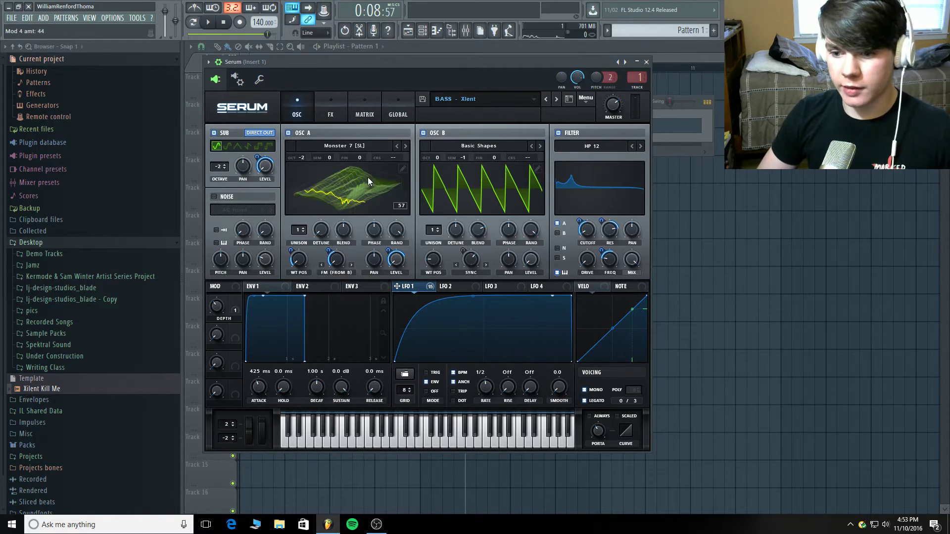
- Compare the bass with oscillator B muted and then re-enabled, playing notes each time
click(423, 133)
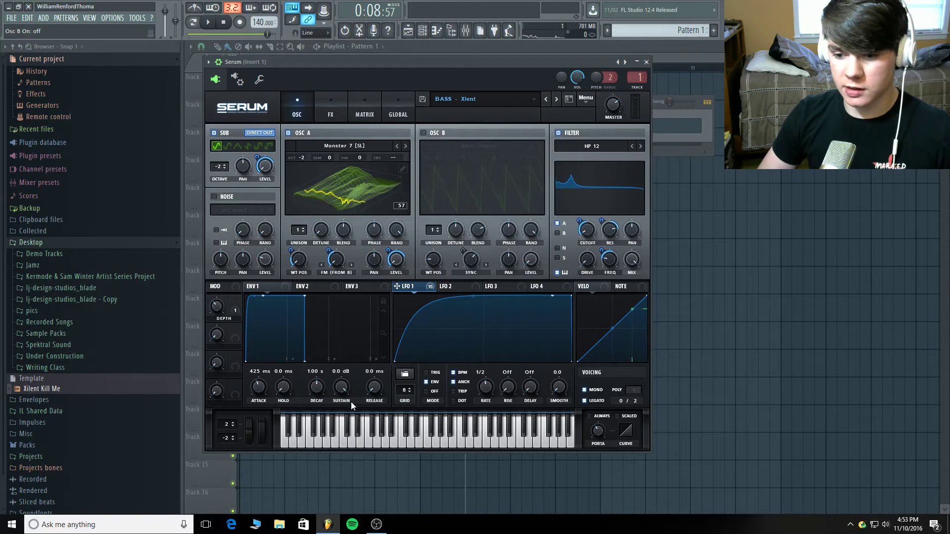
click(335, 440)
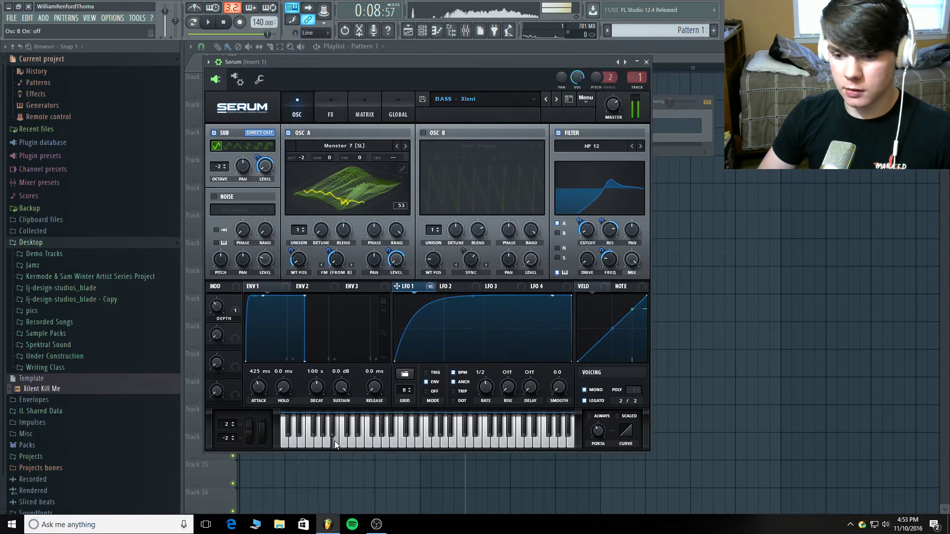
click(424, 132)
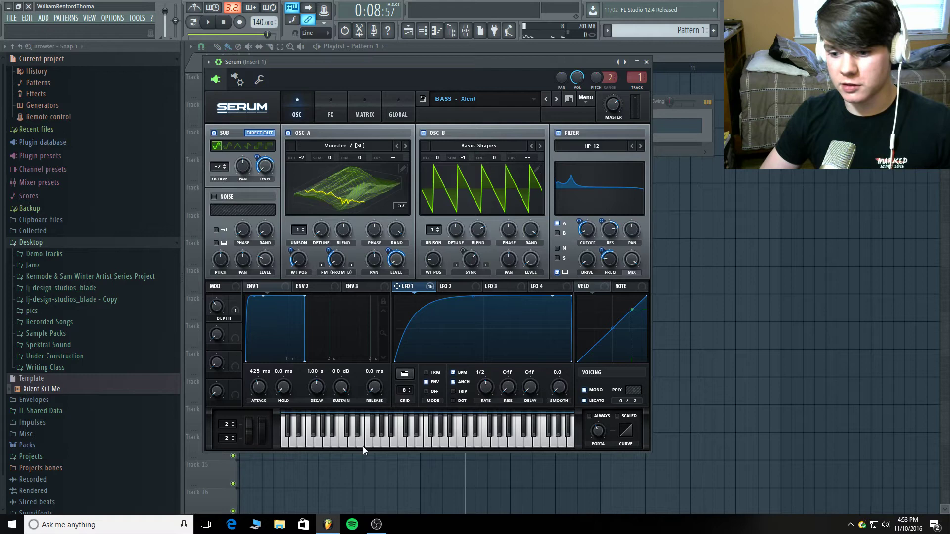
click(342, 444)
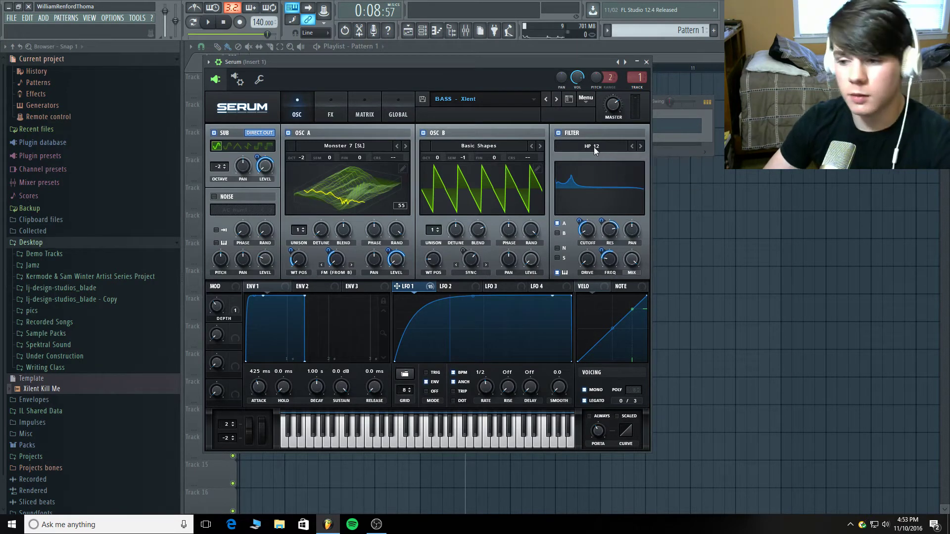
- Set LFO 1's filter cutoff modulation to 43 and play a note to hear the sweep
mouse_move(594, 235)
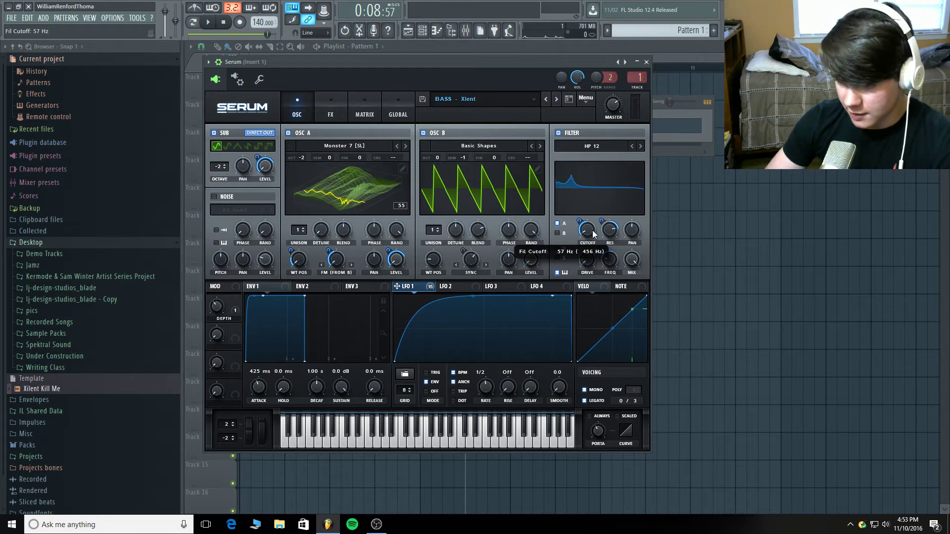
drag(580, 222, 581, 221)
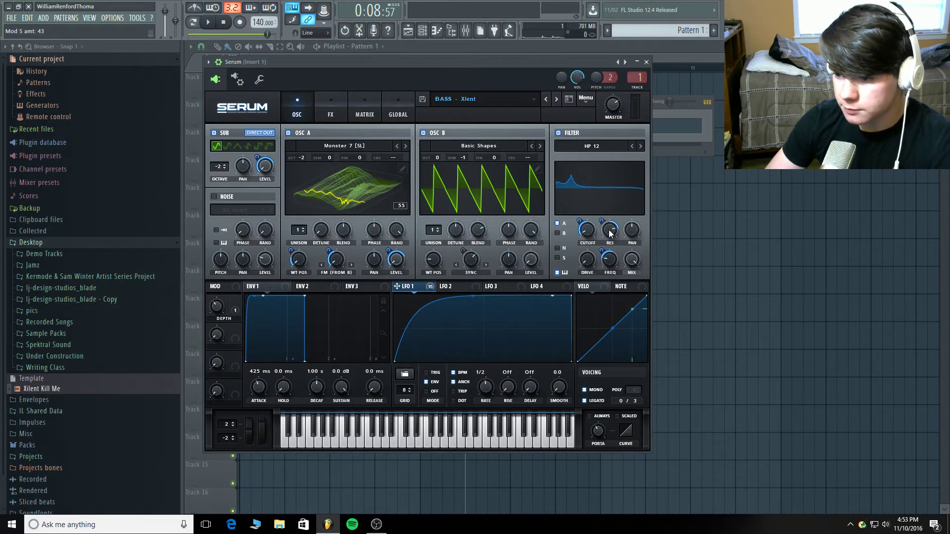
mouse_move(610, 233)
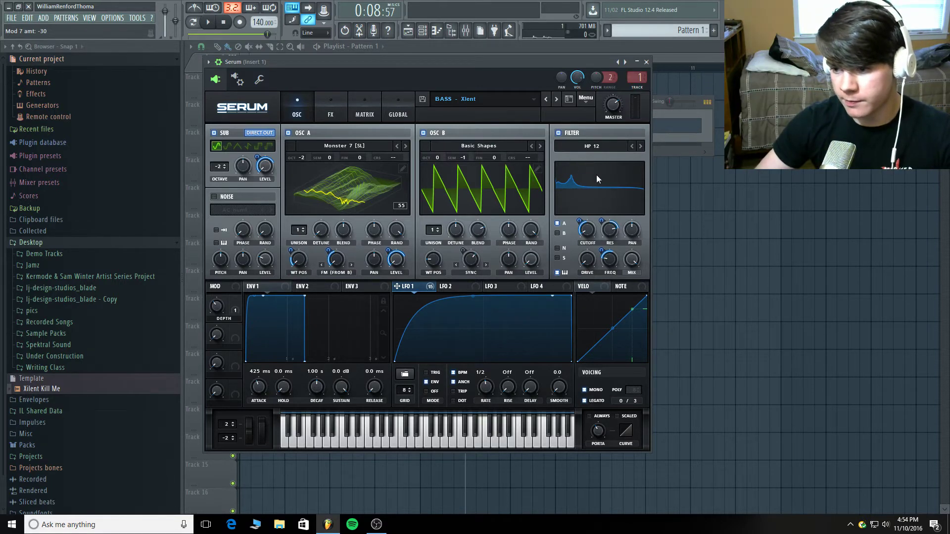
click(334, 444)
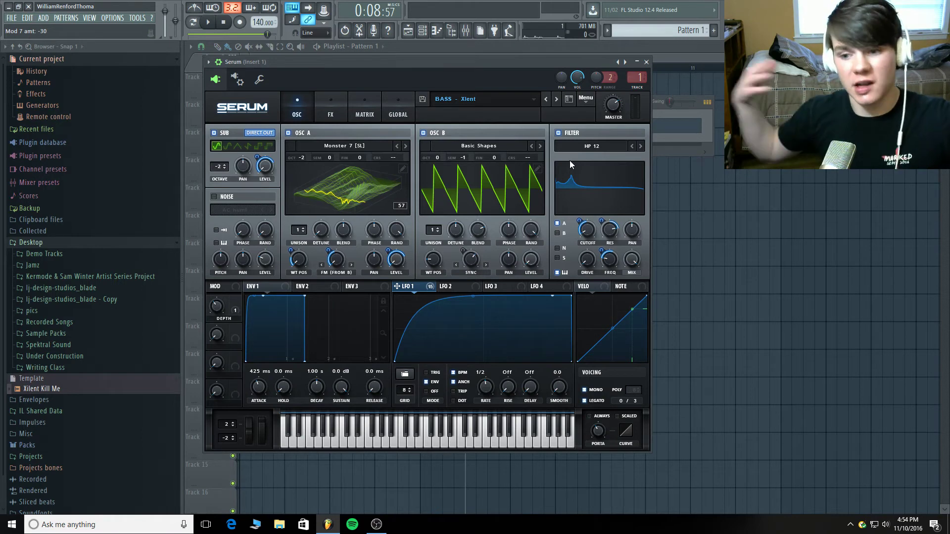
- Set LFO 1's Fil Var modulation to 37, lower the base Fil Var value, and play a note
click(609, 261)
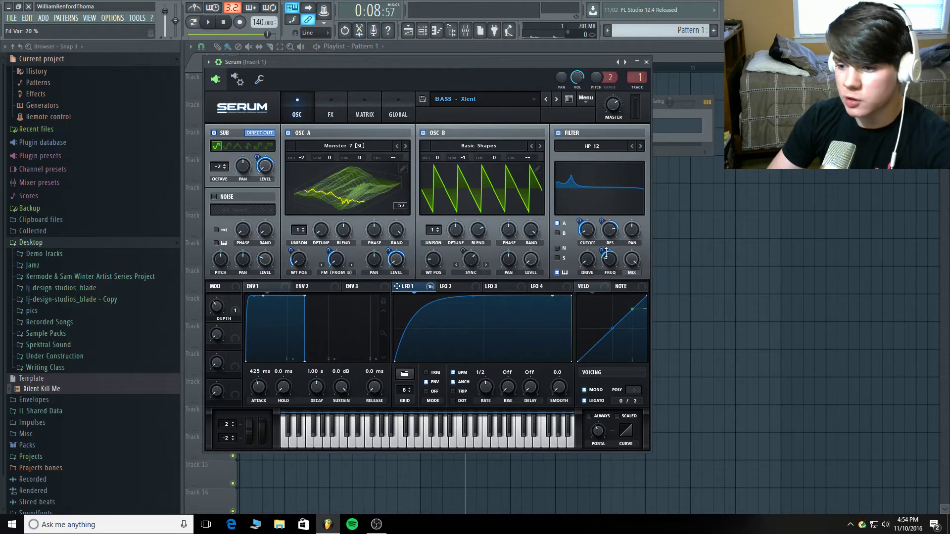
drag(606, 254, 605, 253)
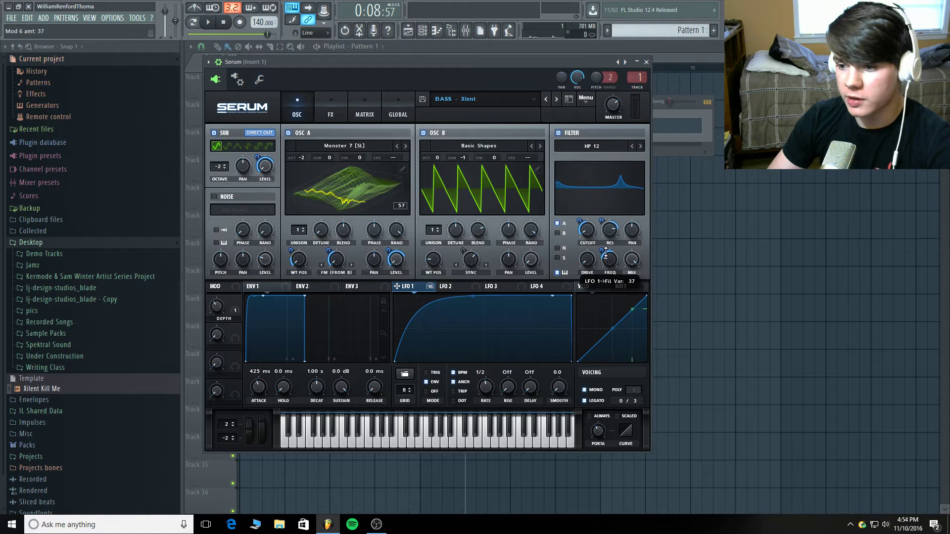
drag(606, 254, 607, 267)
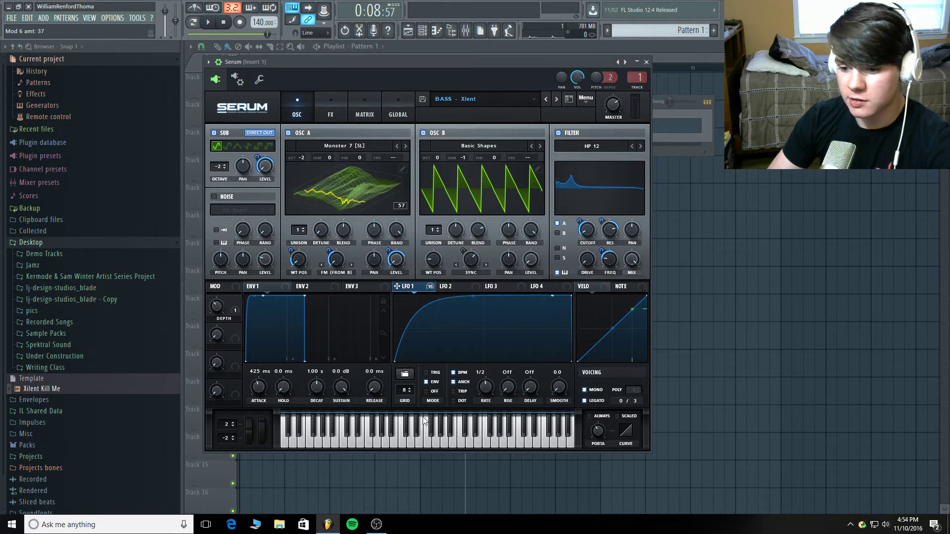
click(334, 442)
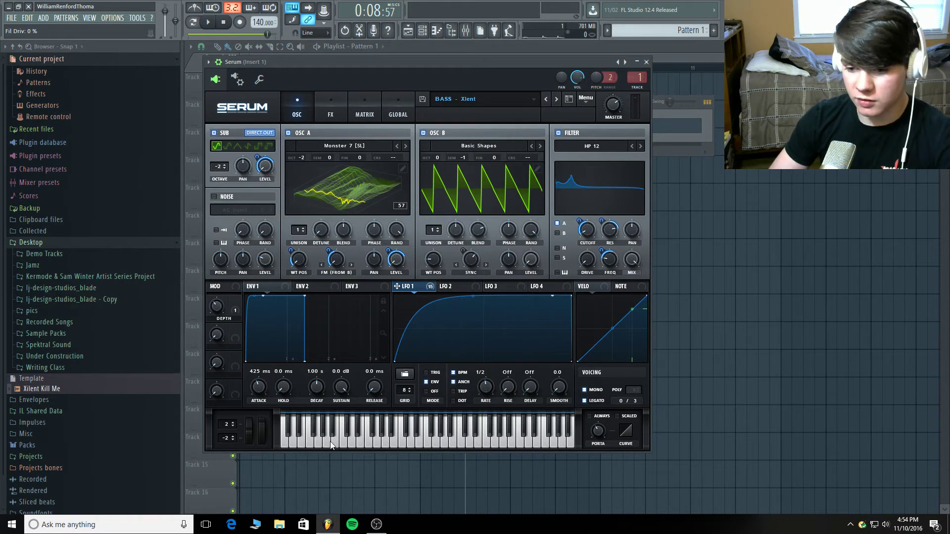
- Audition the bass on several notes, then move the Serum window down to reveal the playlist
click(358, 444)
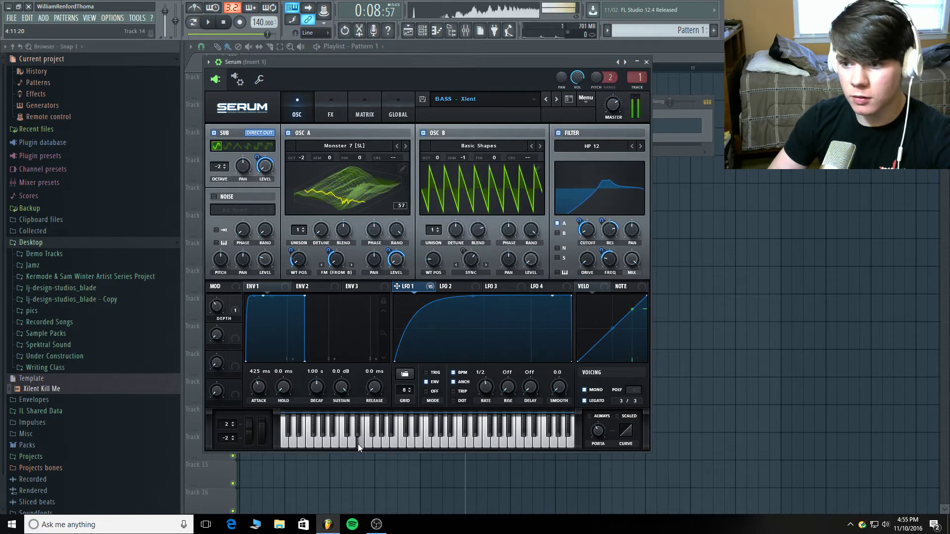
click(342, 443)
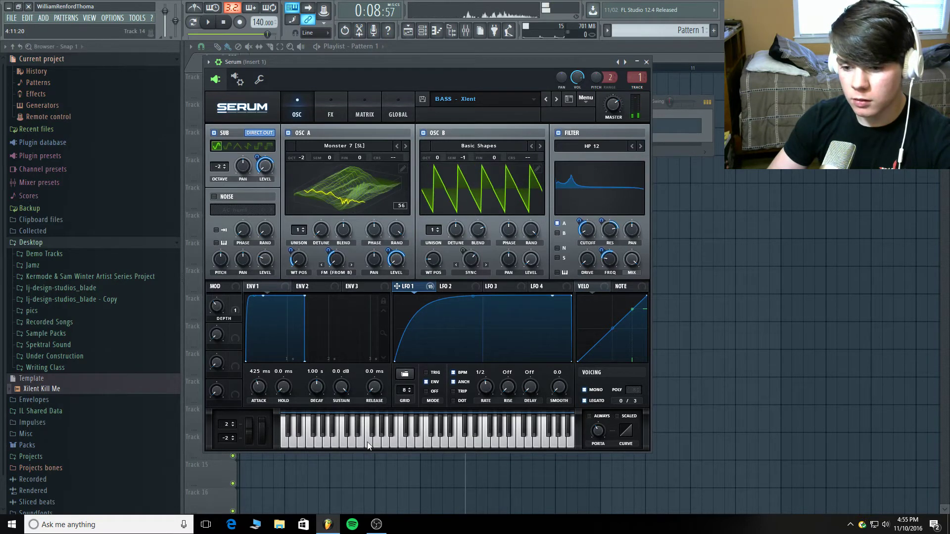
click(357, 443)
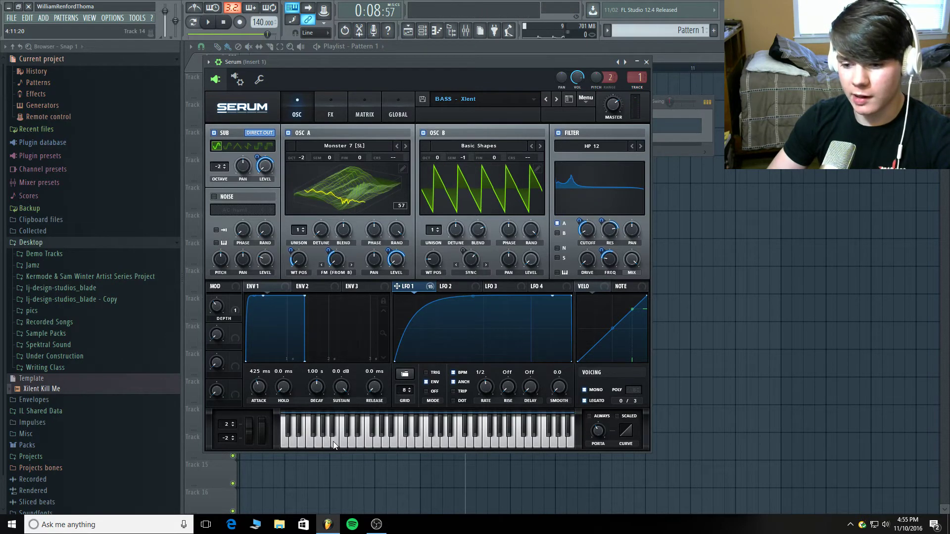
click(334, 441)
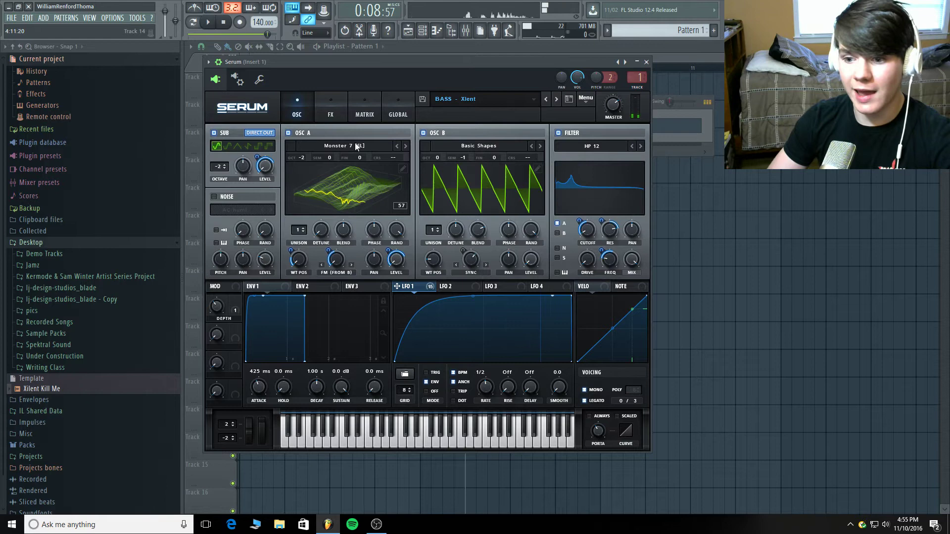
mouse_move(374, 61)
mouse_down()
mouse_move(388, 184)
mouse_move(375, 77)
mouse_up()
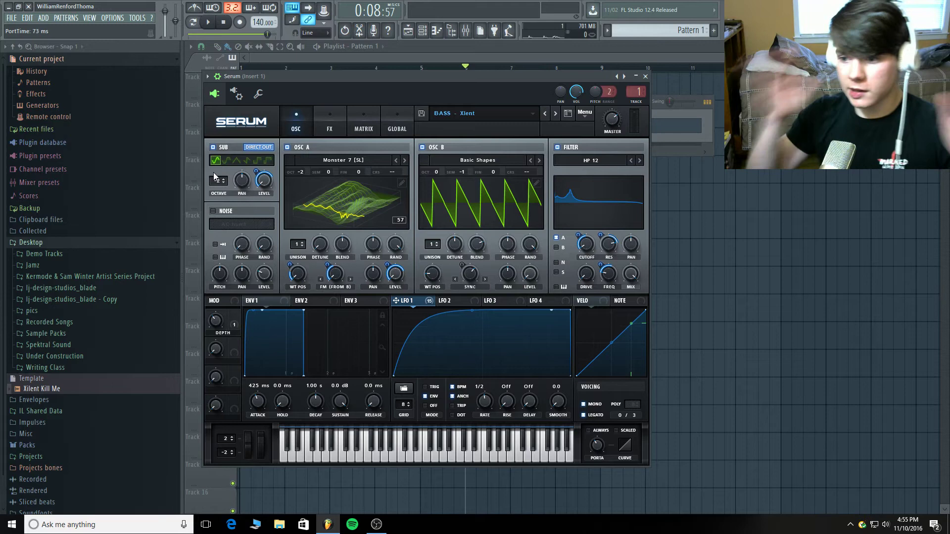
- Show Serum's FX chain, check the compressor's 4:1 ratio and 90 ms release, and play a note
click(327, 113)
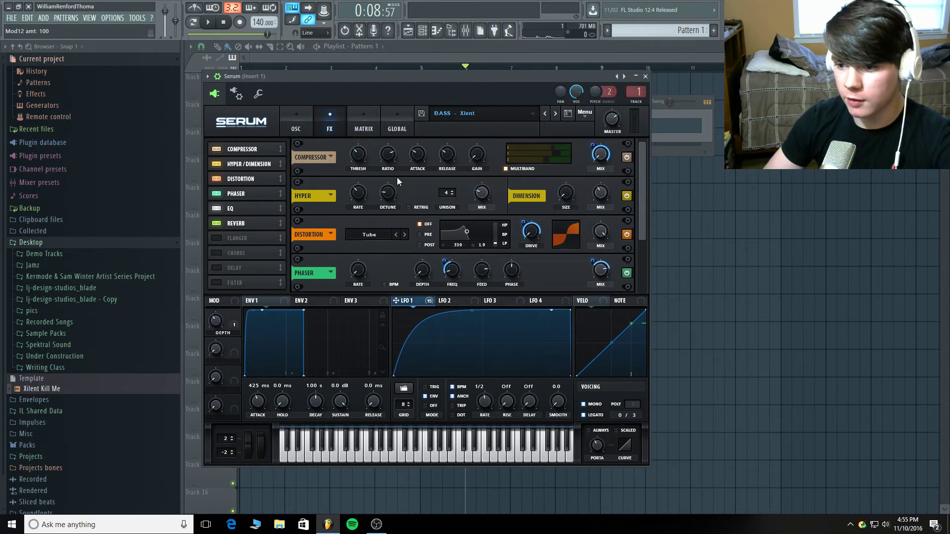
mouse_move(356, 156)
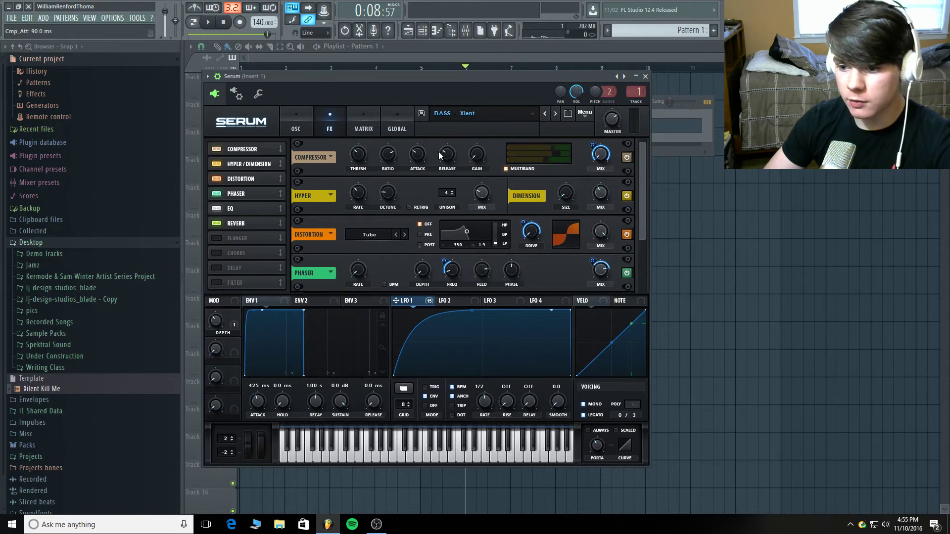
mouse_move(415, 157)
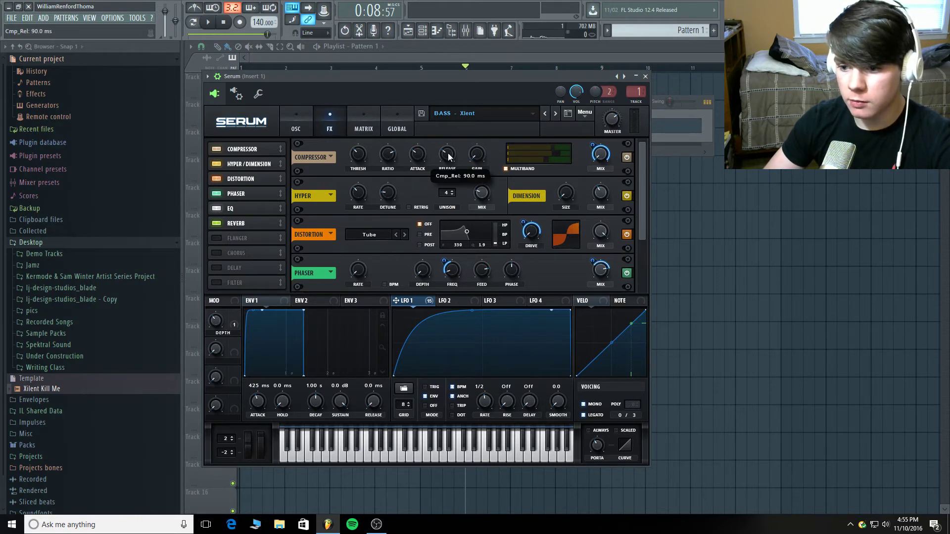
mouse_move(483, 156)
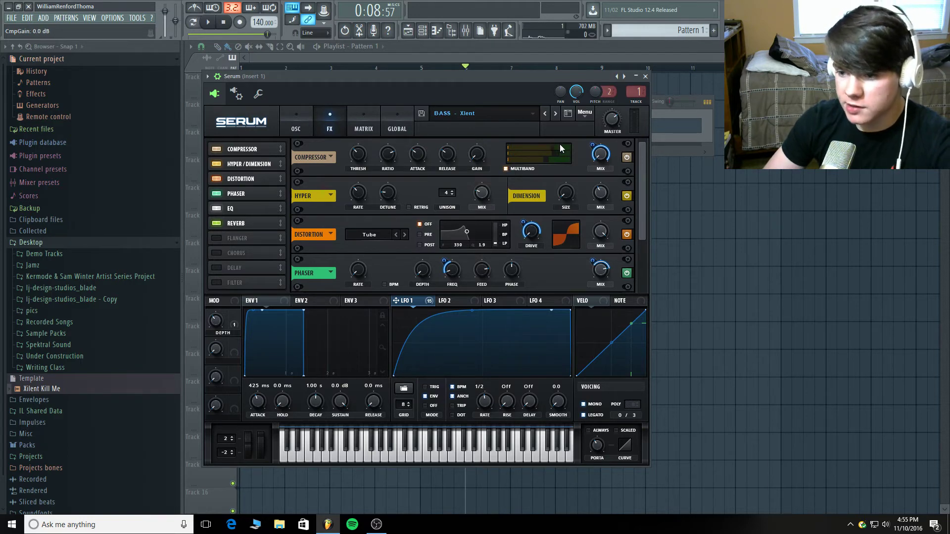
click(337, 456)
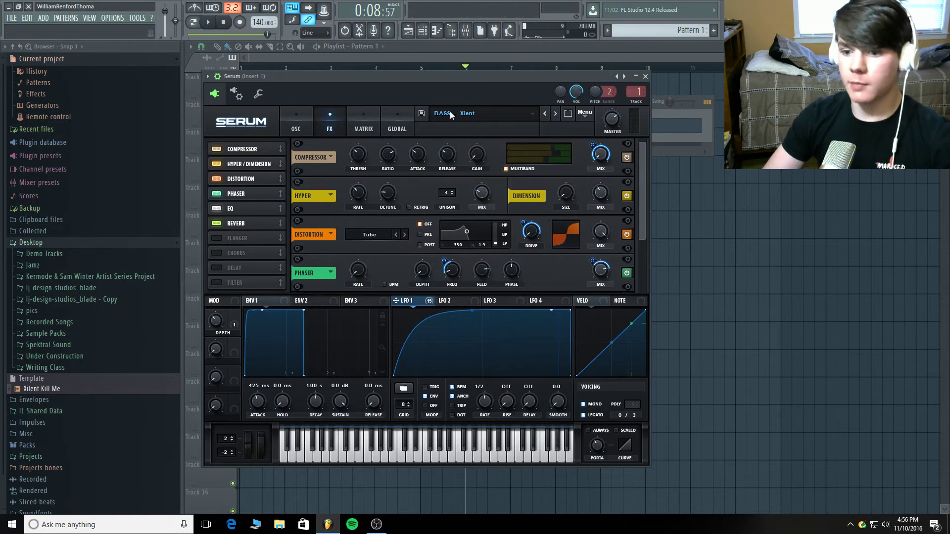
click(236, 163)
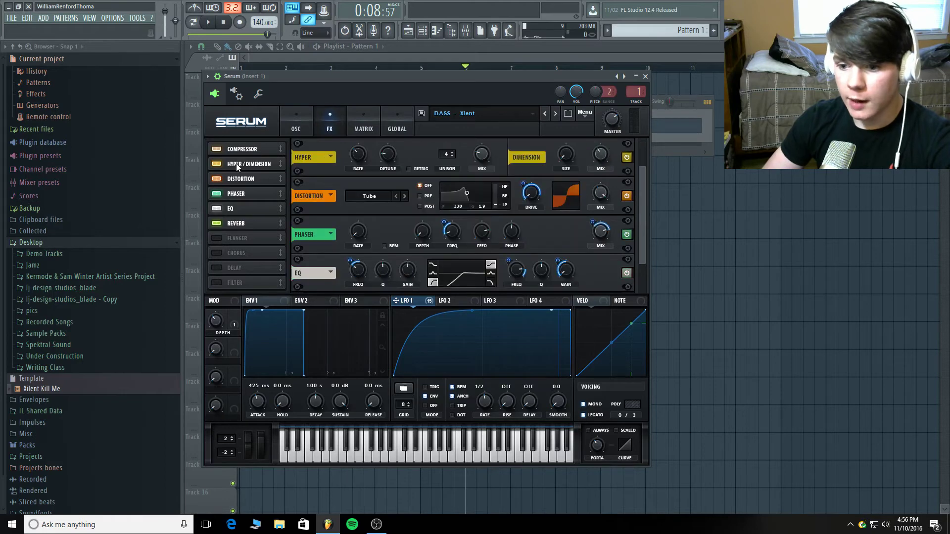
drag(638, 174, 640, 137)
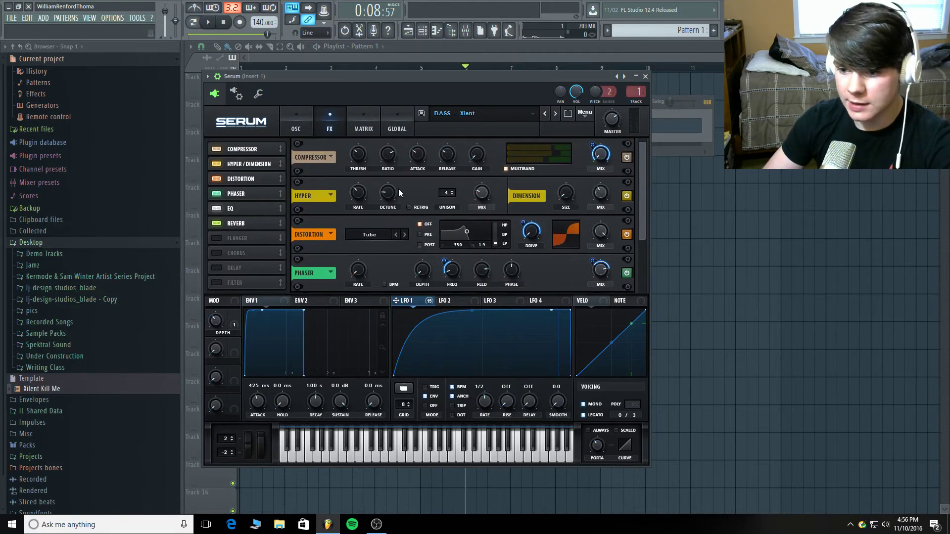
mouse_move(486, 197)
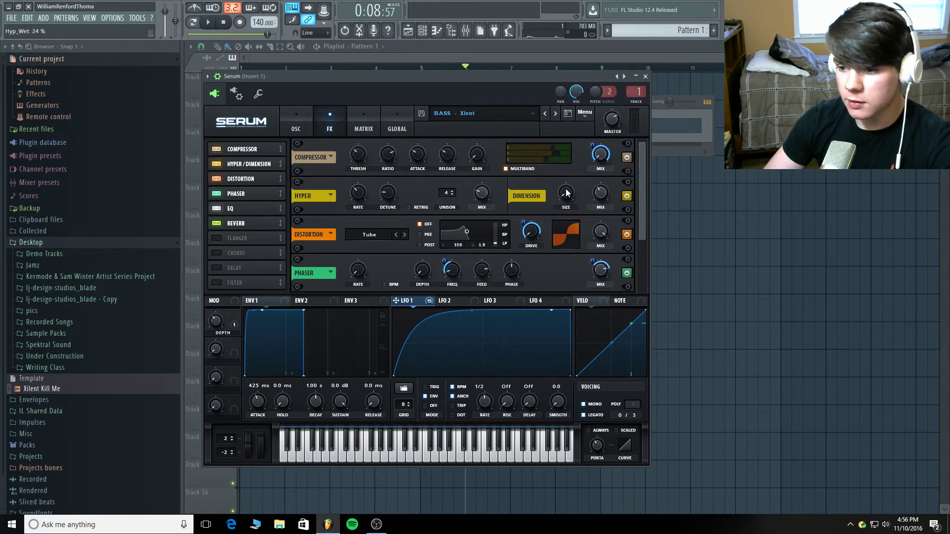
mouse_move(567, 196)
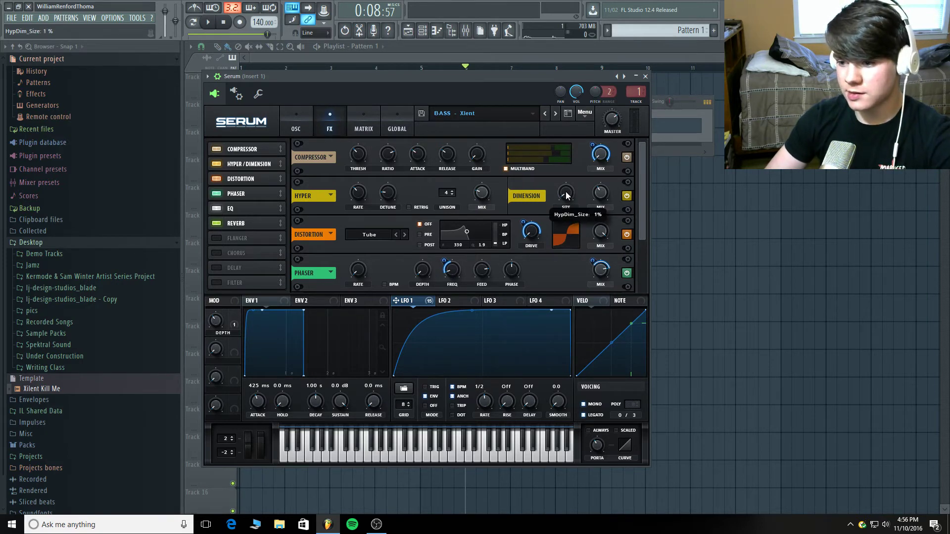
mouse_move(599, 198)
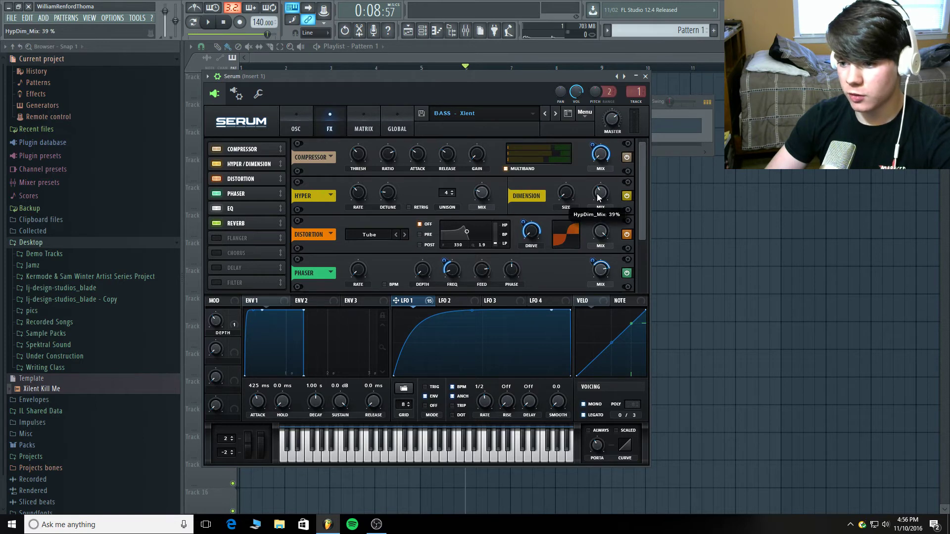
scroll(599, 197, up, 1)
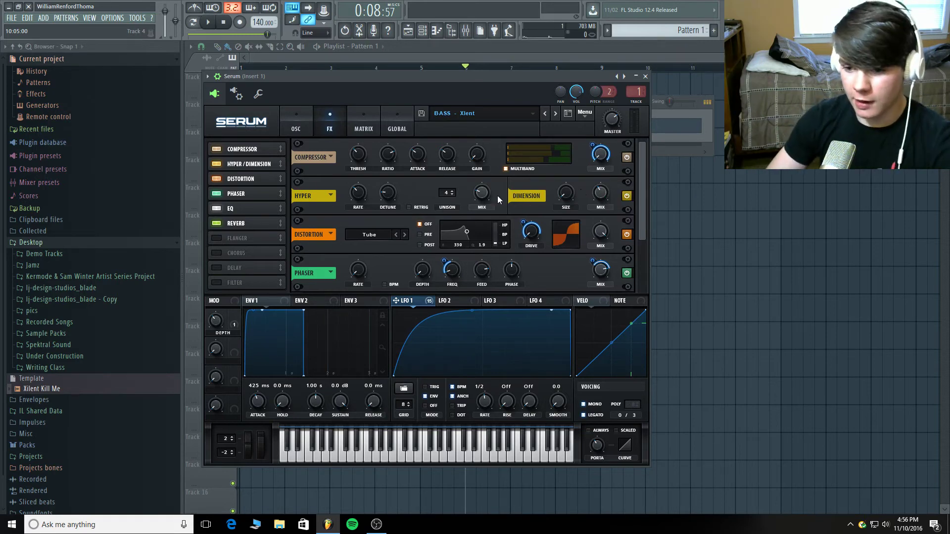
drag(638, 173, 637, 195)
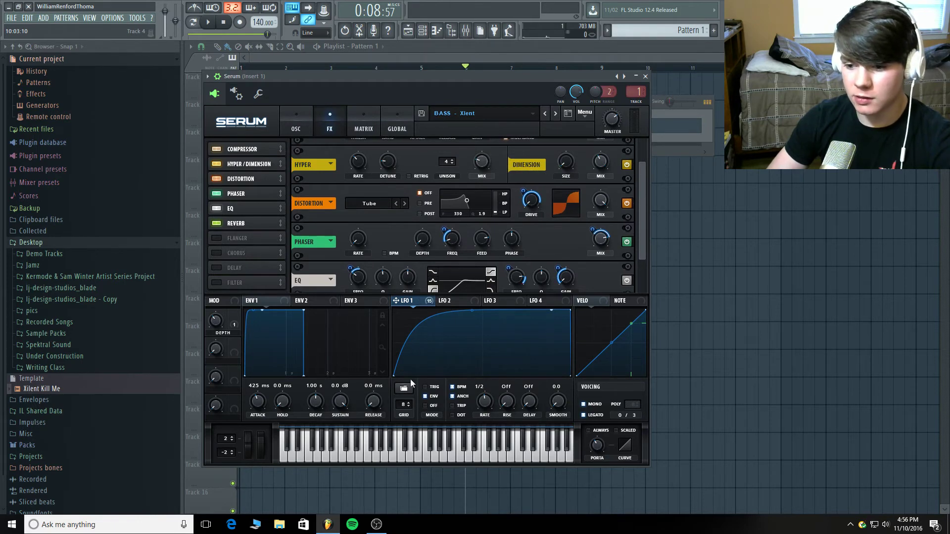
click(531, 203)
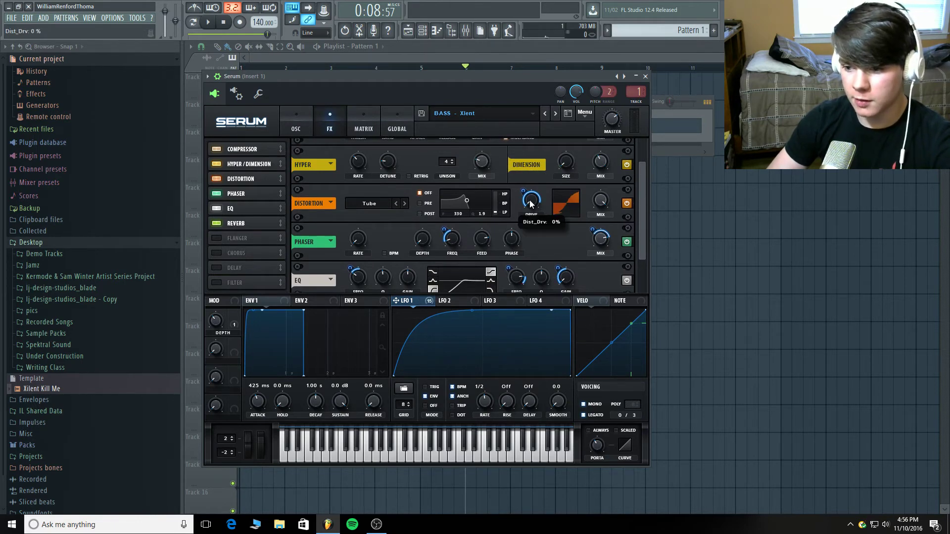
click(524, 192)
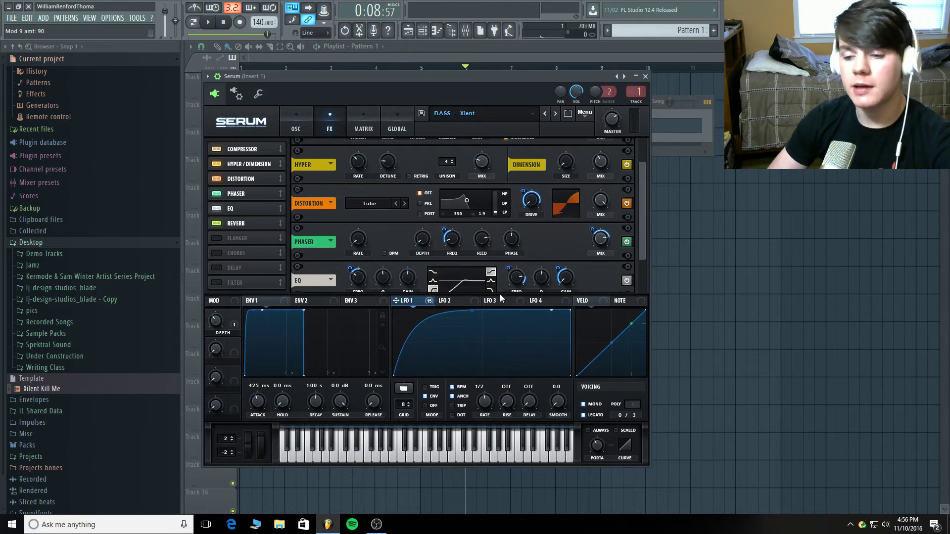
click(221, 180)
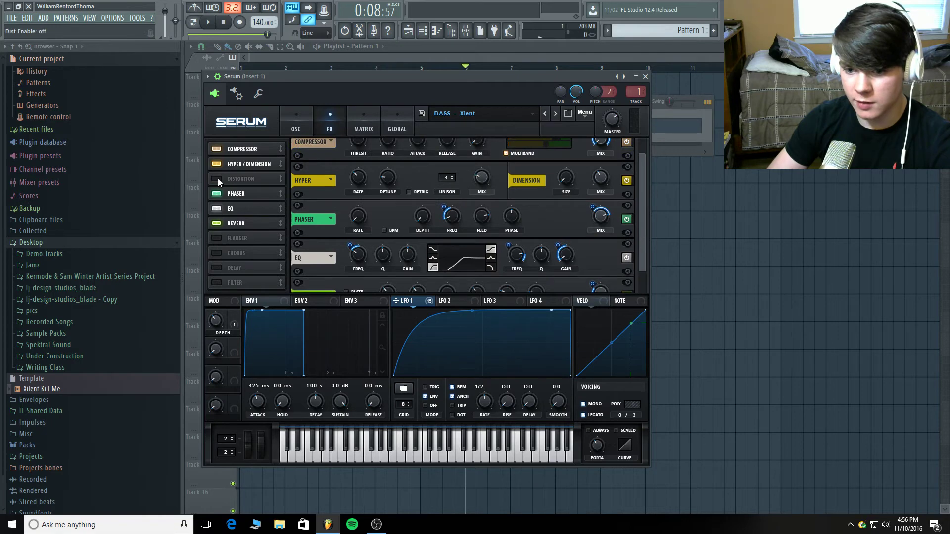
click(334, 458)
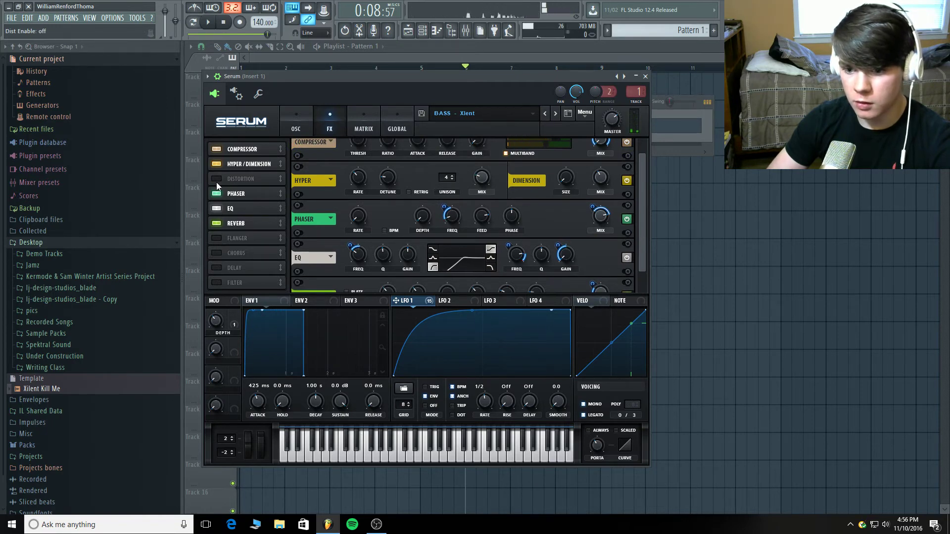
click(217, 180)
click(334, 457)
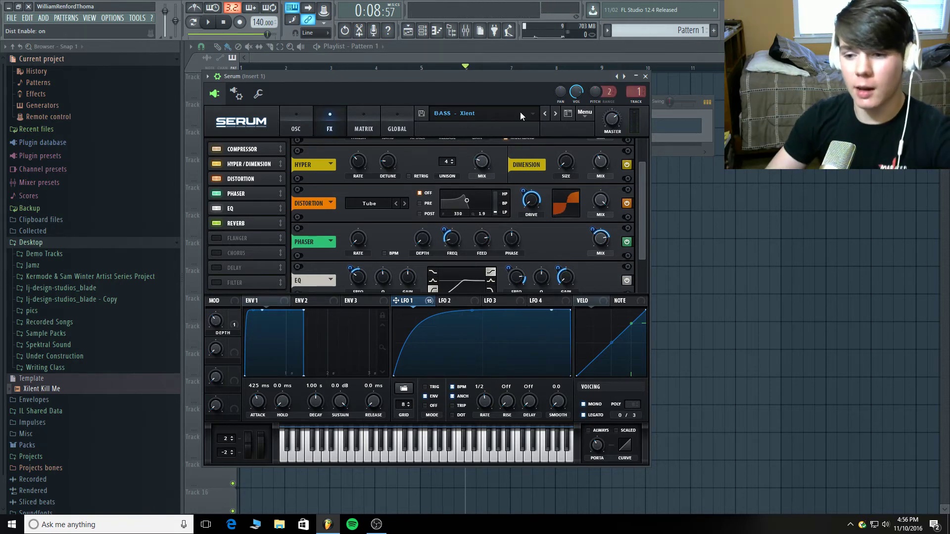
drag(327, 76, 333, 188)
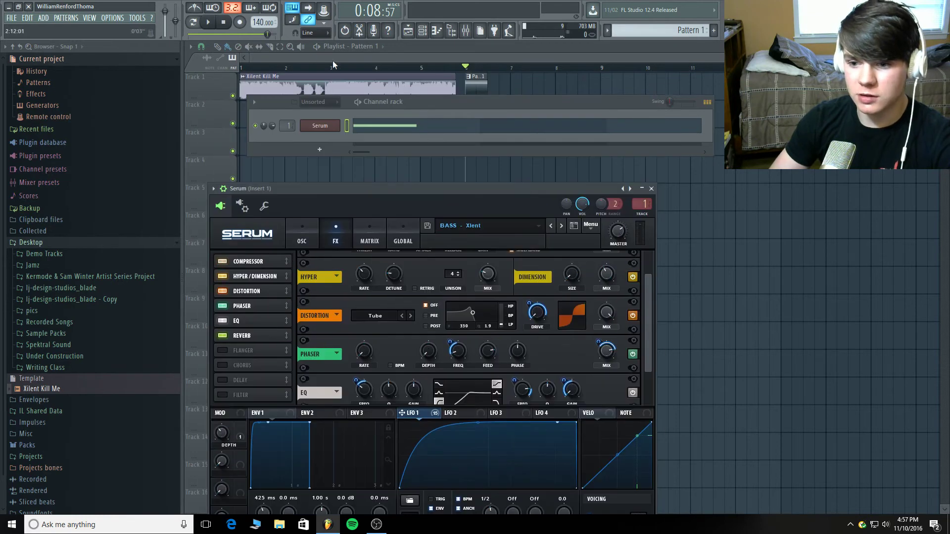
click(333, 60)
click(330, 66)
key(space)
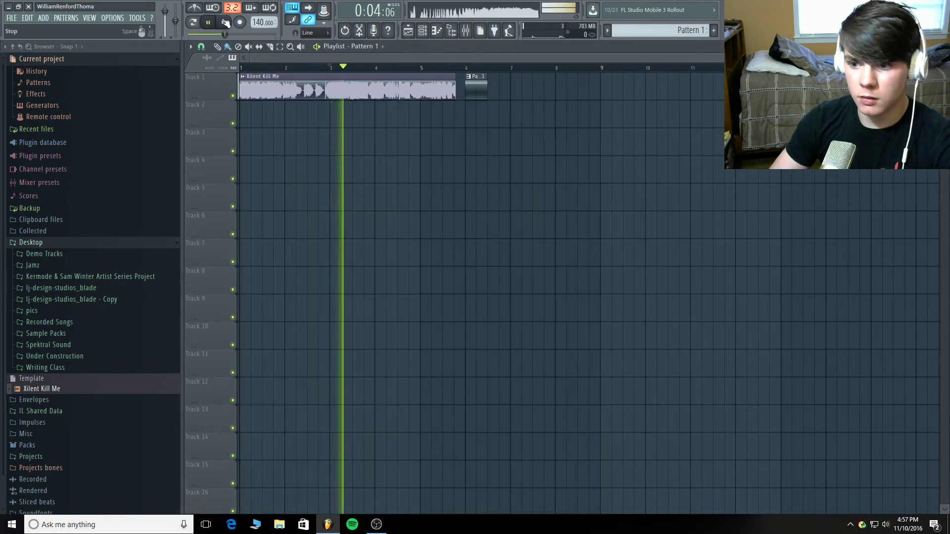
click(223, 22)
click(422, 31)
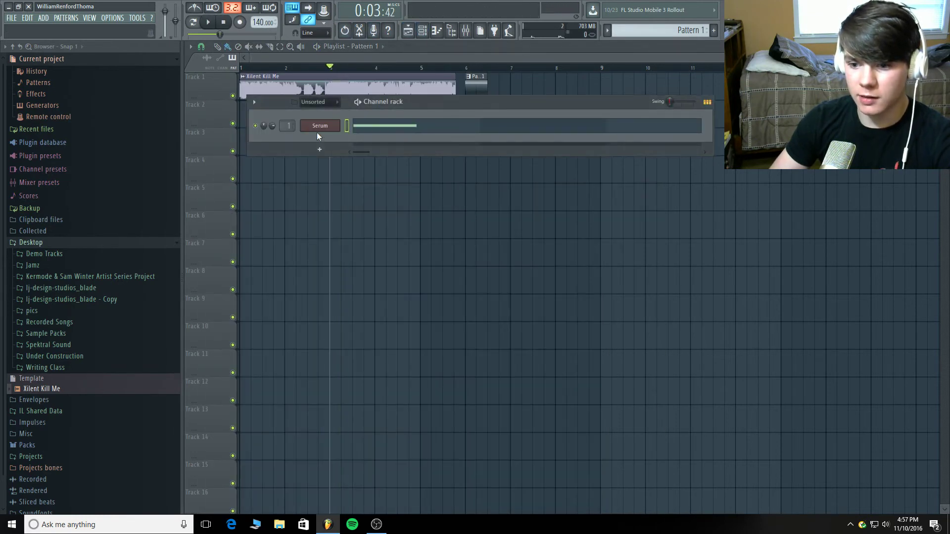
click(318, 129)
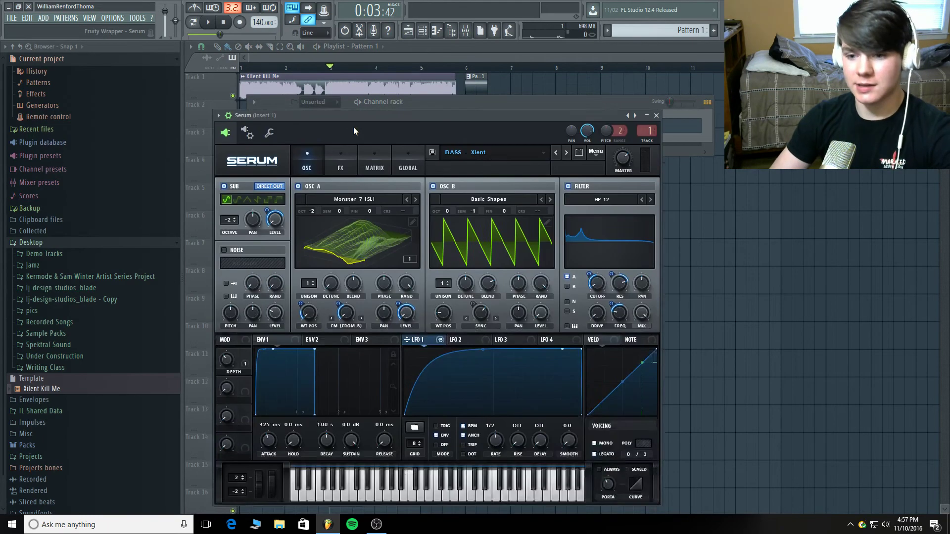
drag(354, 115, 340, 90)
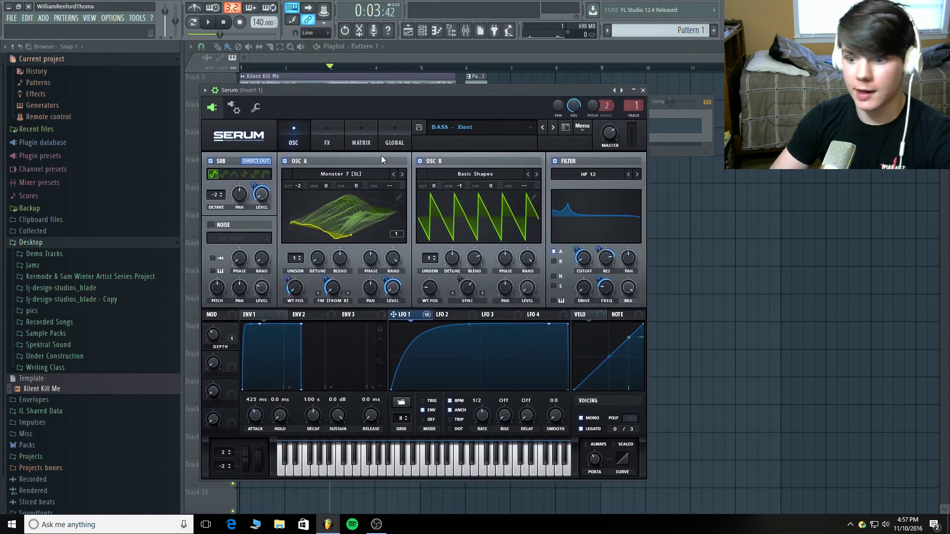
click(328, 140)
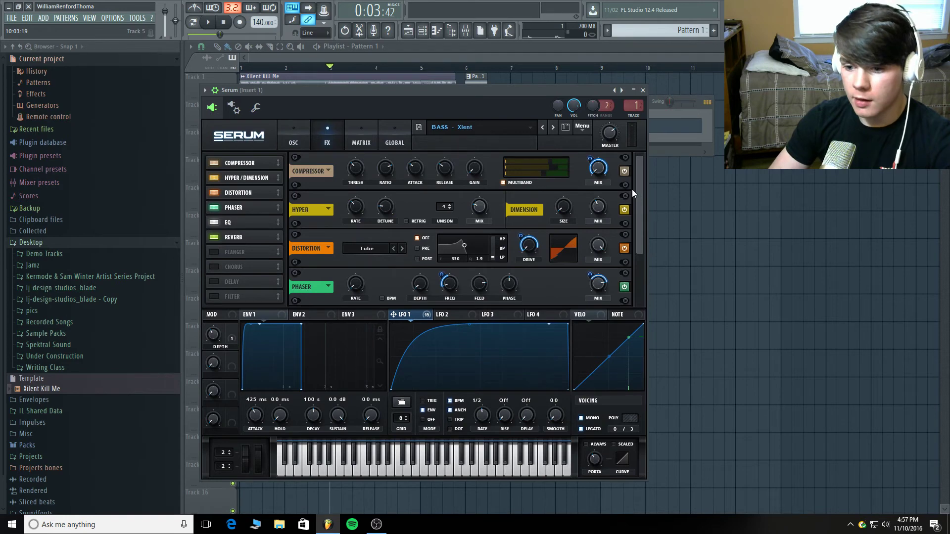
drag(637, 190, 636, 231)
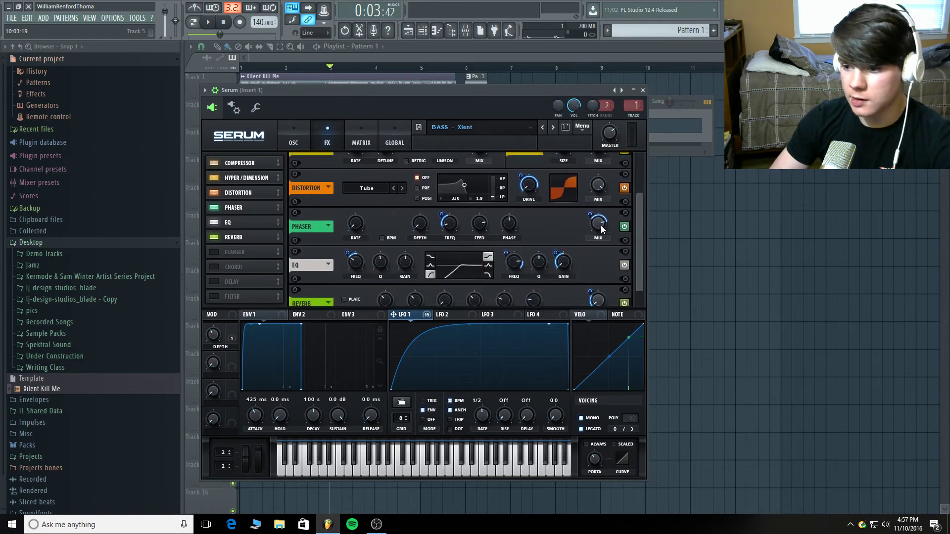
mouse_move(358, 236)
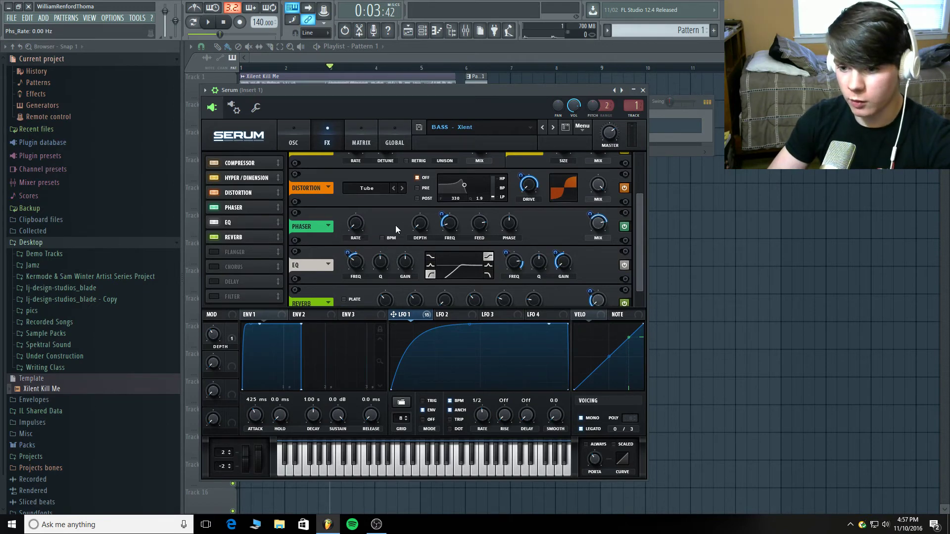
mouse_move(416, 236)
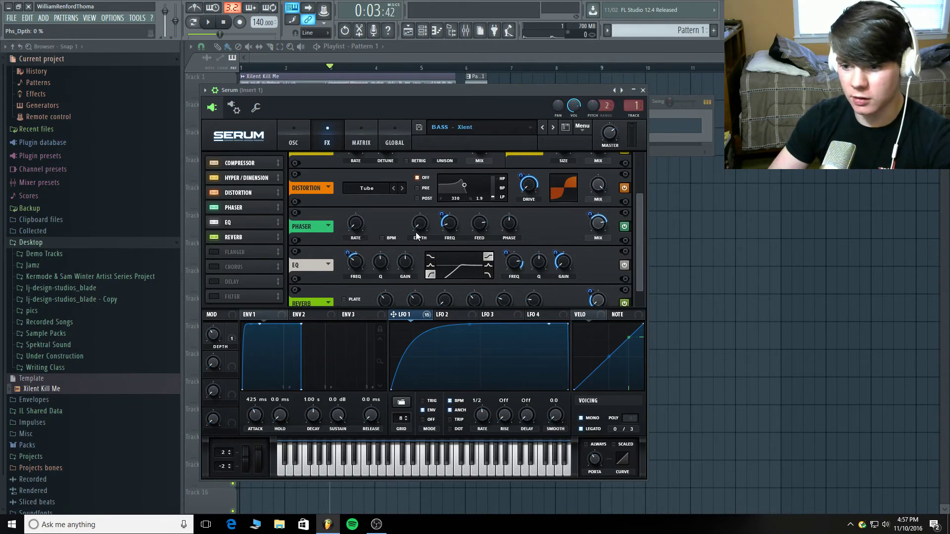
mouse_move(449, 224)
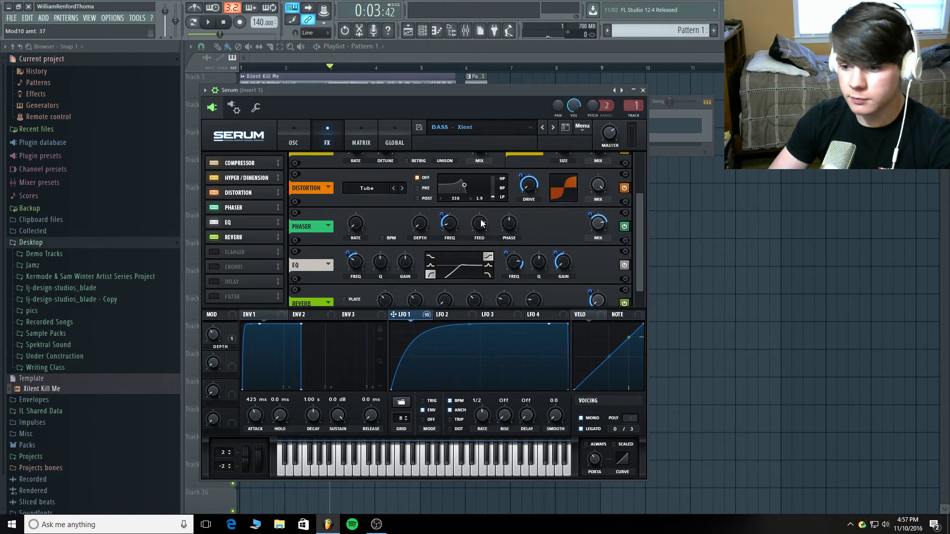
mouse_move(481, 223)
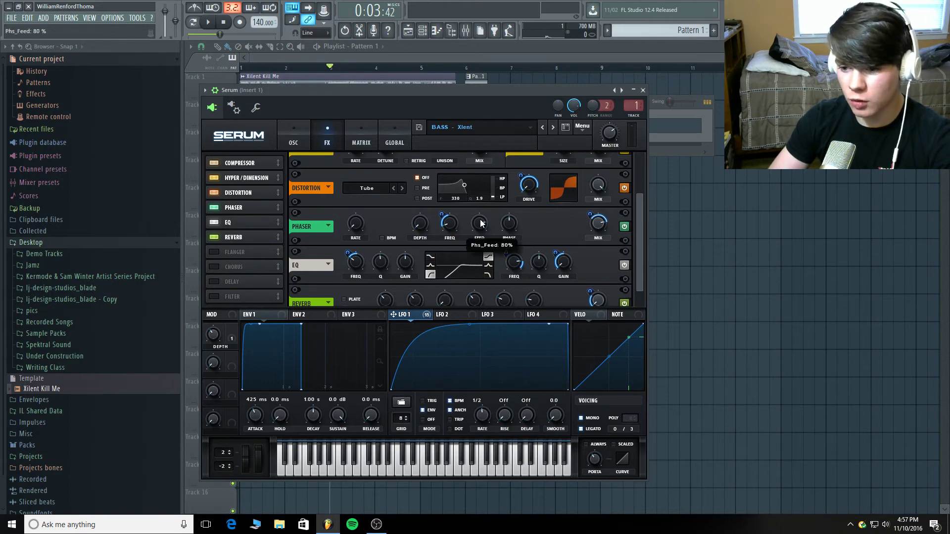
click(598, 227)
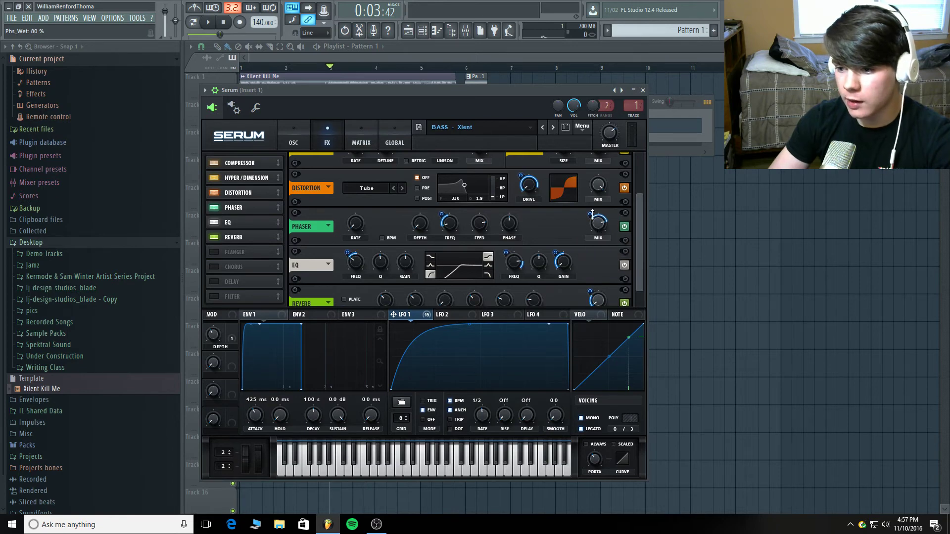
click(593, 214)
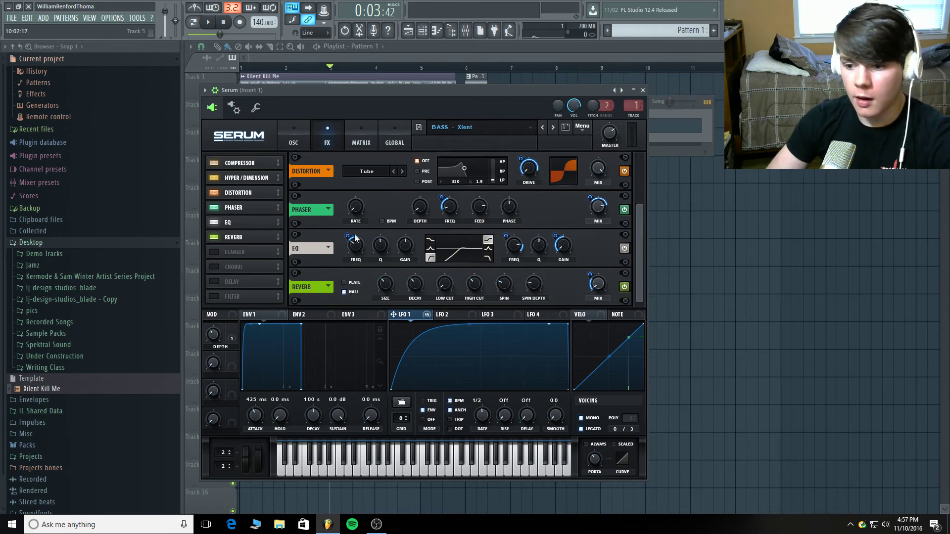
- Switch to Serum's FX rack and read the EQ low band's Q, gain and frequency values
mouse_move(359, 245)
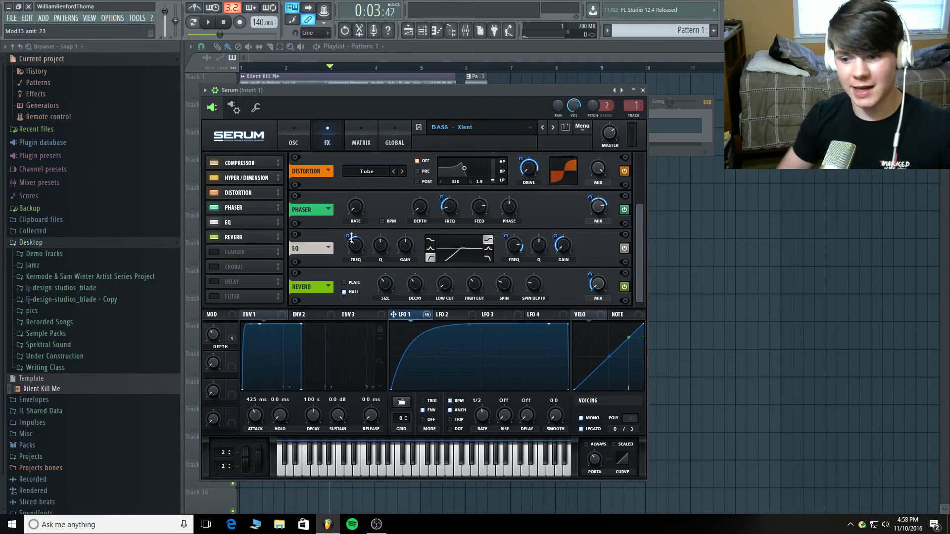
click(302, 139)
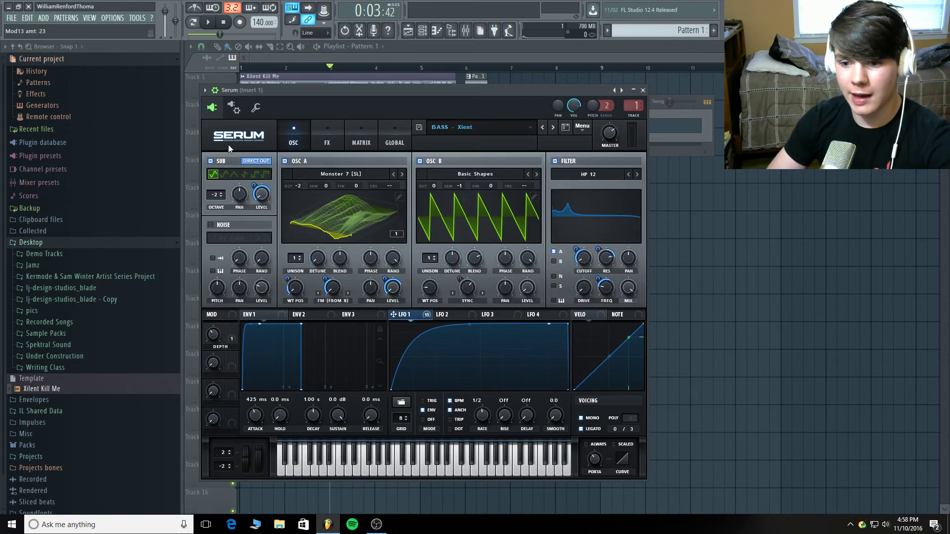
click(318, 127)
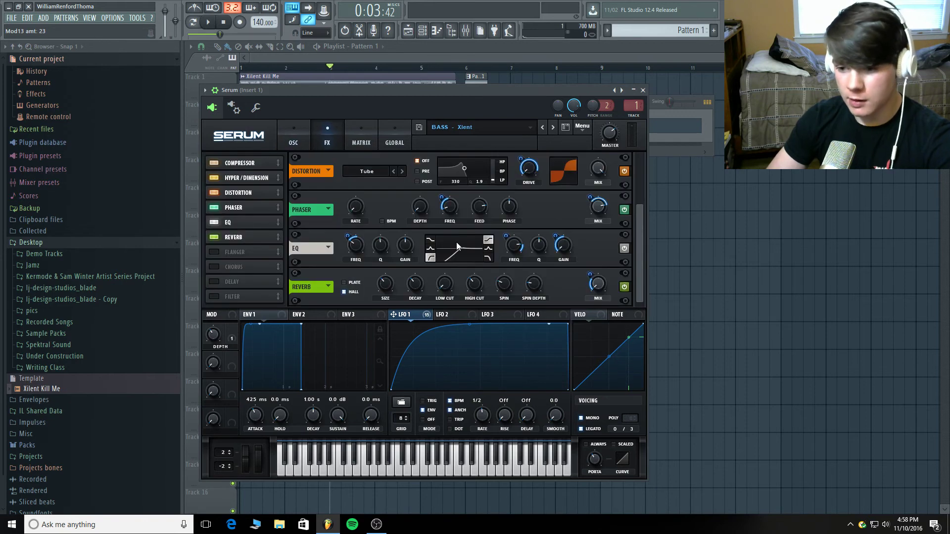
click(384, 247)
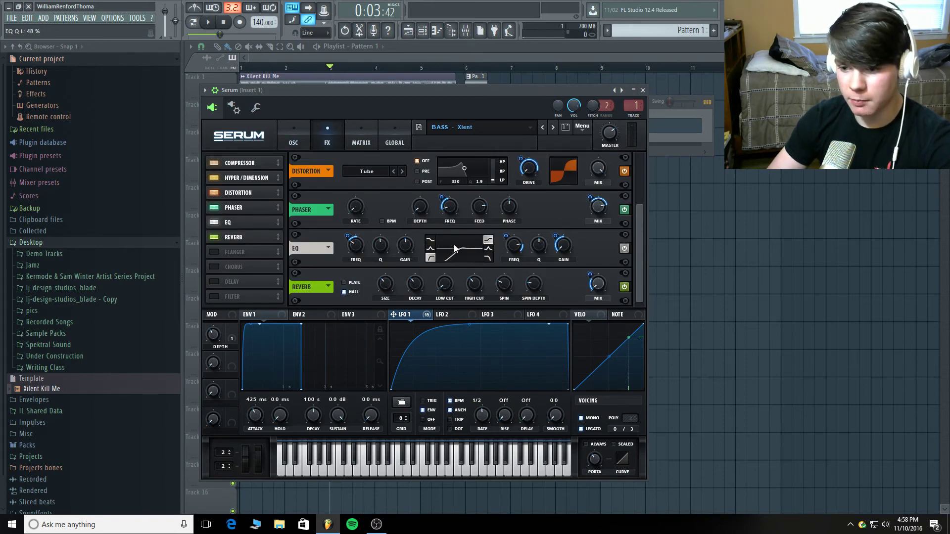
click(409, 247)
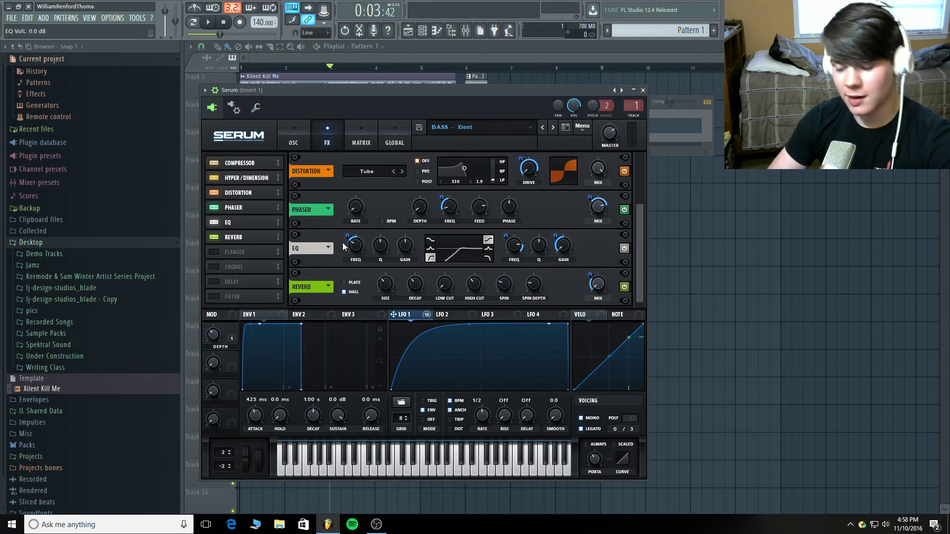
click(357, 250)
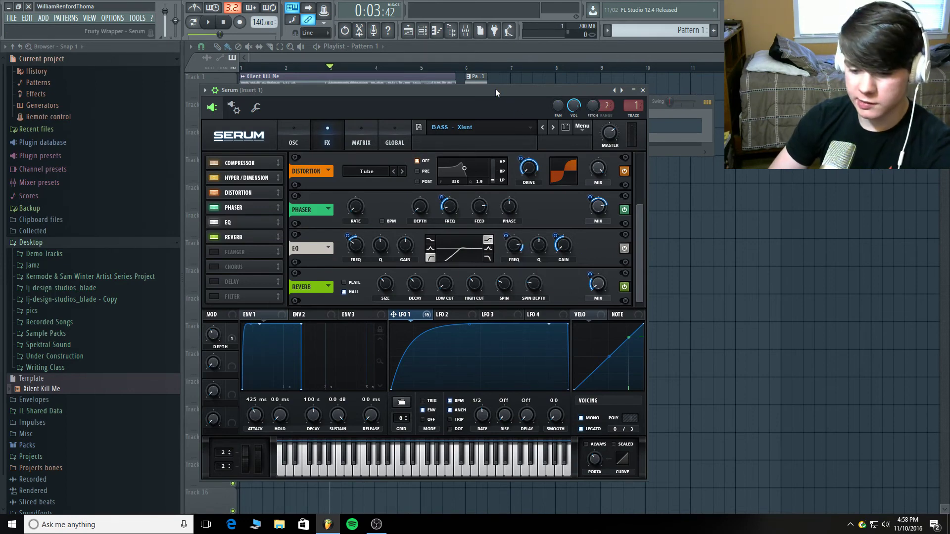
- Audition a note while reviewing the reverb: 35% size, 4.7 s decay, 0% wet
key(z)
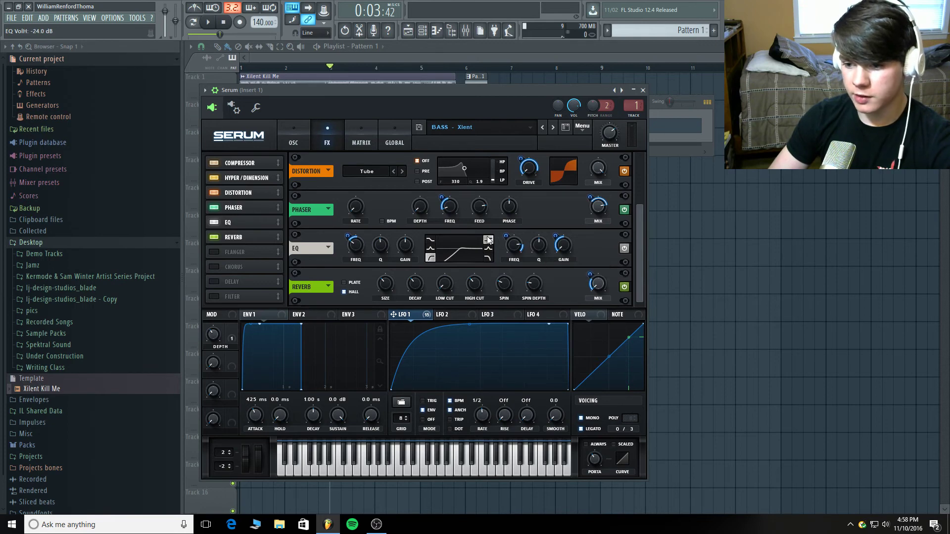
mouse_move(559, 239)
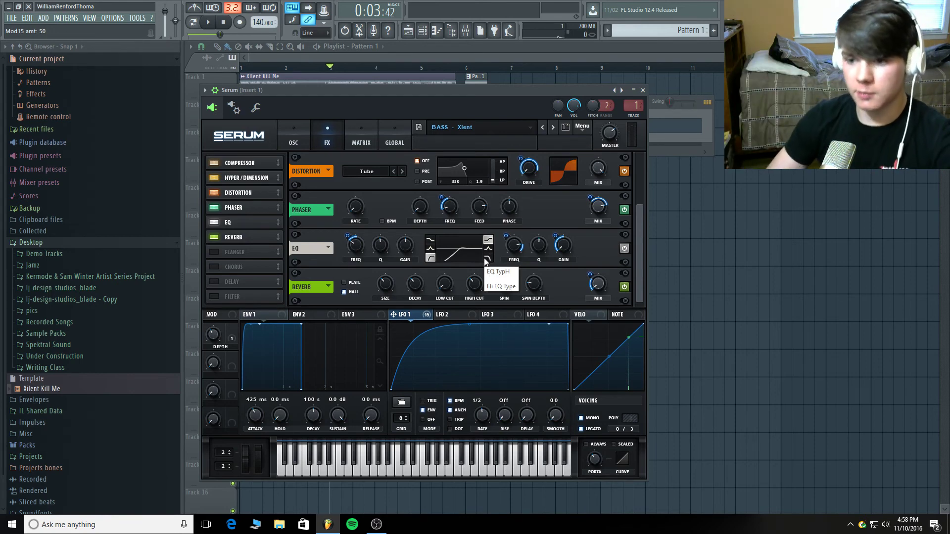
mouse_move(518, 247)
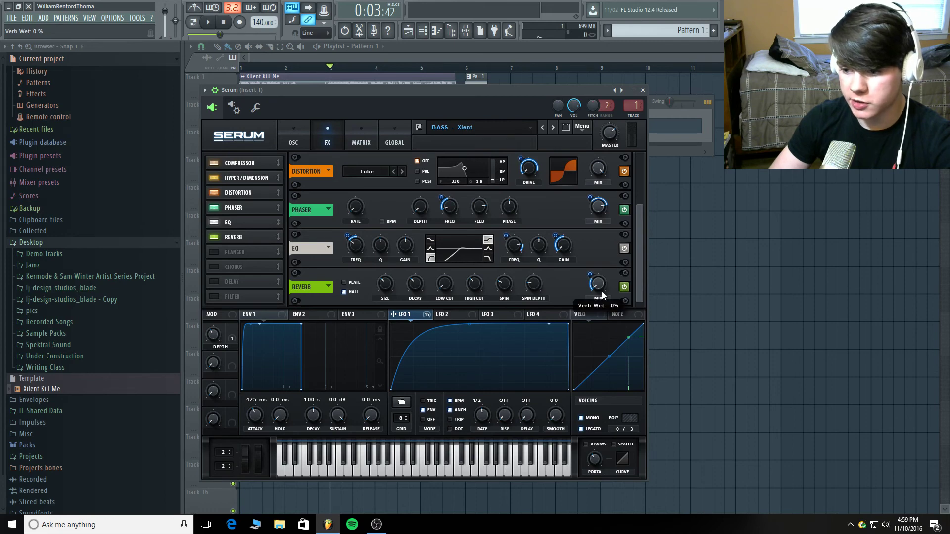
- Assign LFO 1 to the Reverb MIX knob with a modulation amount of 30
drag(590, 275, 589, 272)
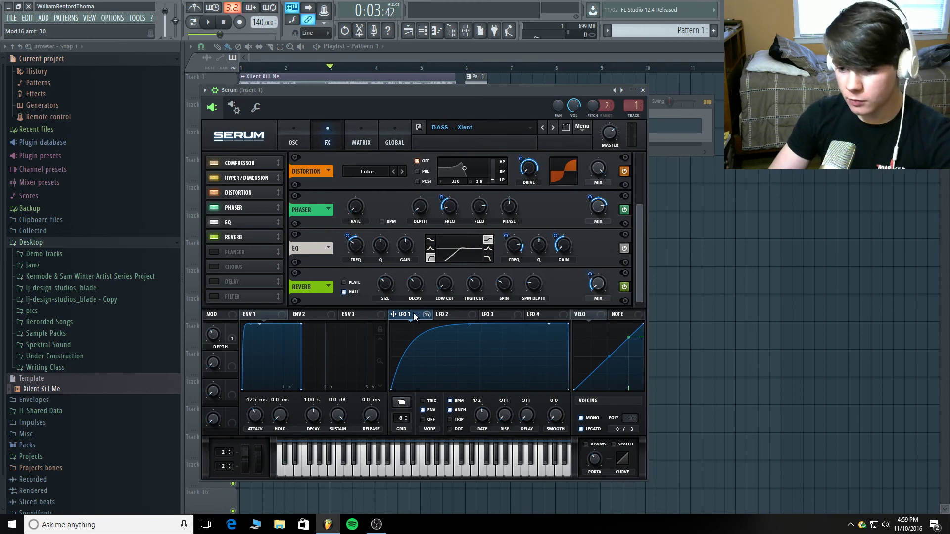
- Disable all six FX slots and play the song twice to hear the dry bass
click(214, 237)
click(214, 222)
click(214, 207)
click(214, 193)
click(214, 177)
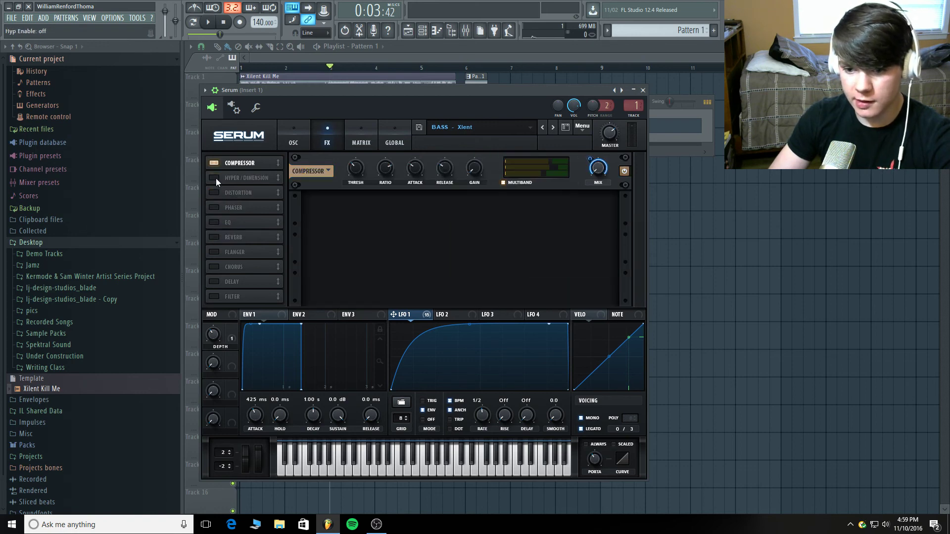
click(214, 162)
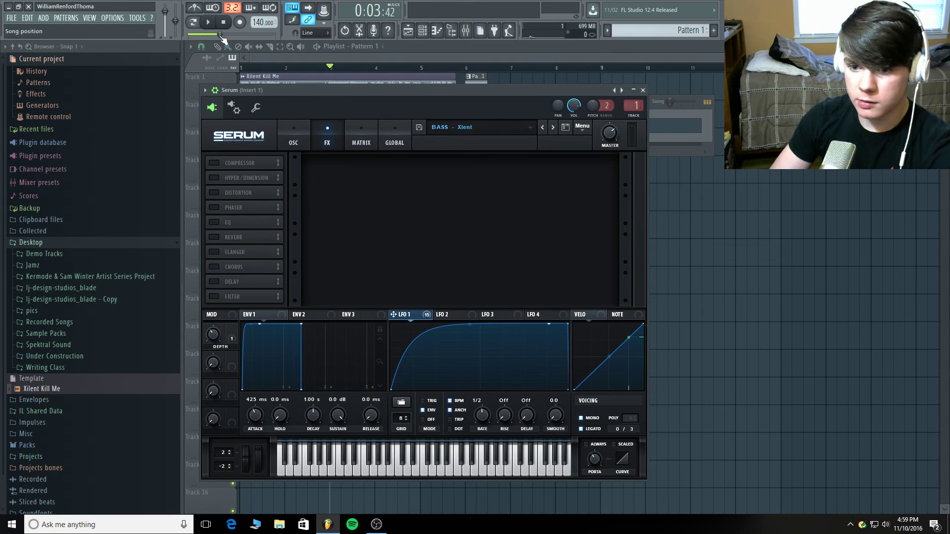
key(space)
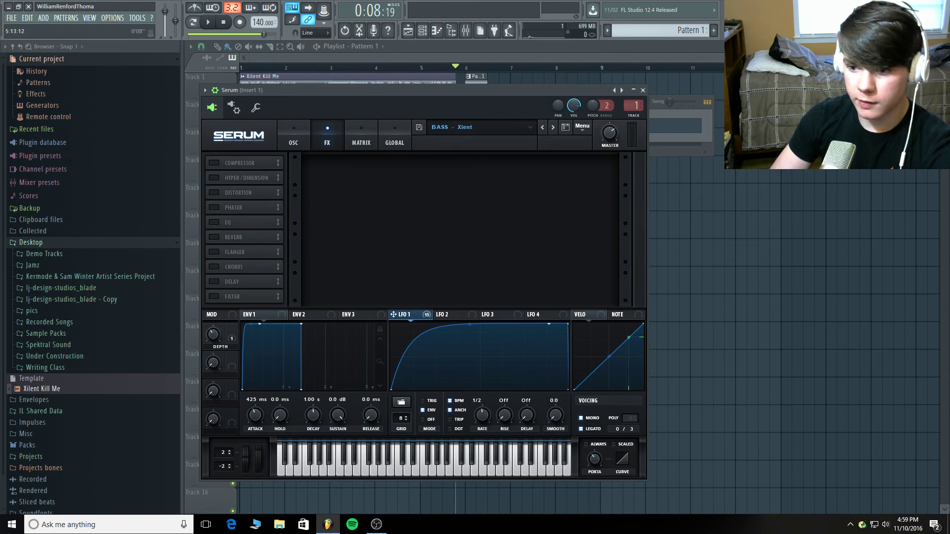
key(space)
click(209, 22)
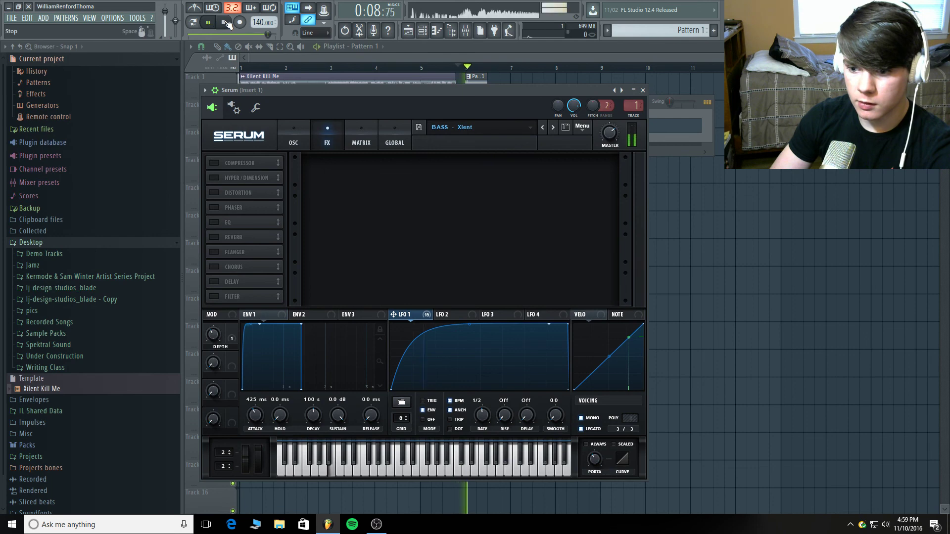
click(226, 23)
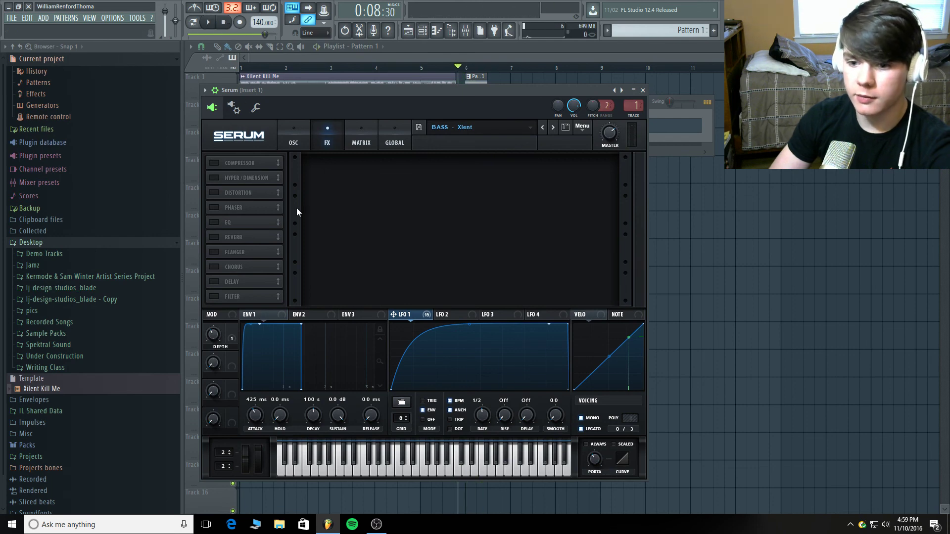
- Re-enable compressor, hyper/dimension, distortion, phaser, EQ and reverb, leaving the Flanger off
click(215, 163)
click(215, 178)
click(215, 193)
click(214, 208)
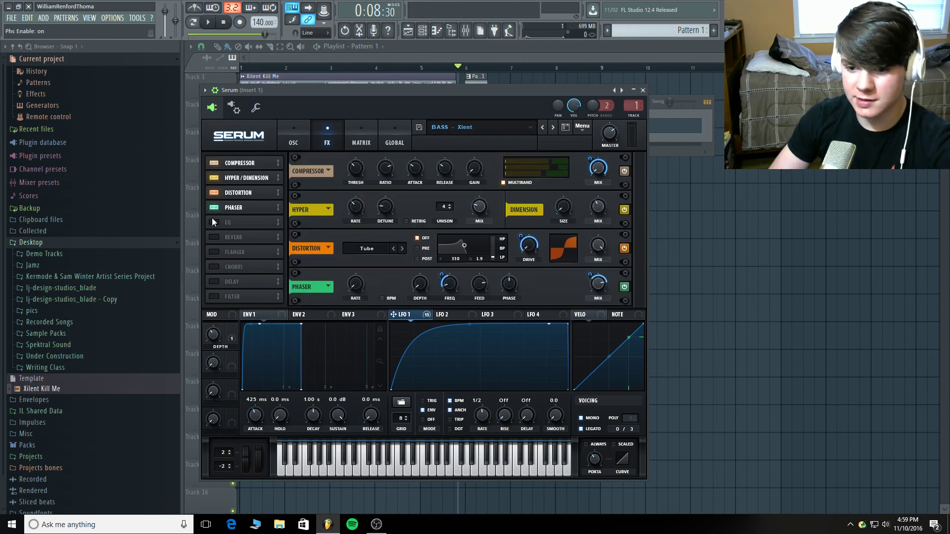
click(214, 222)
click(213, 238)
click(213, 251)
click(212, 249)
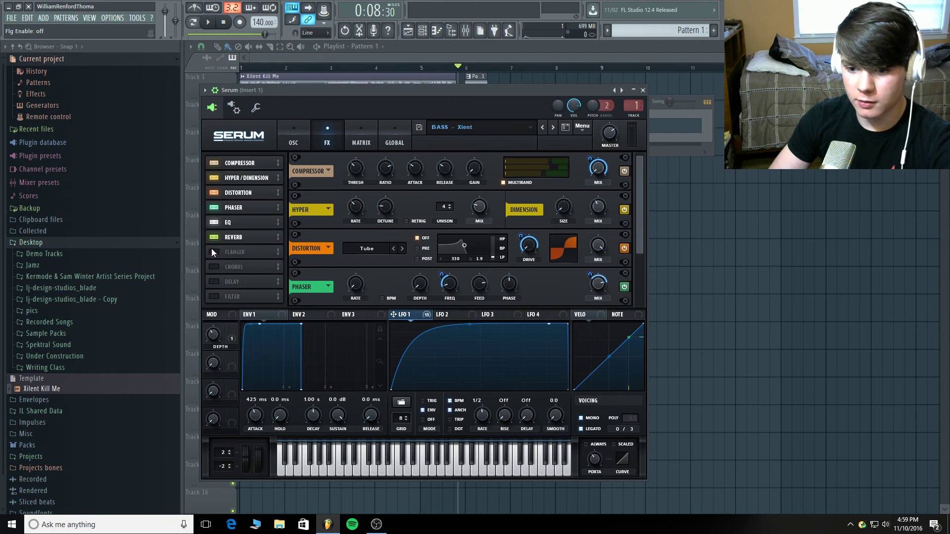
- Play the song with effects, bypassing and restoring the Compressor to compare
click(209, 24)
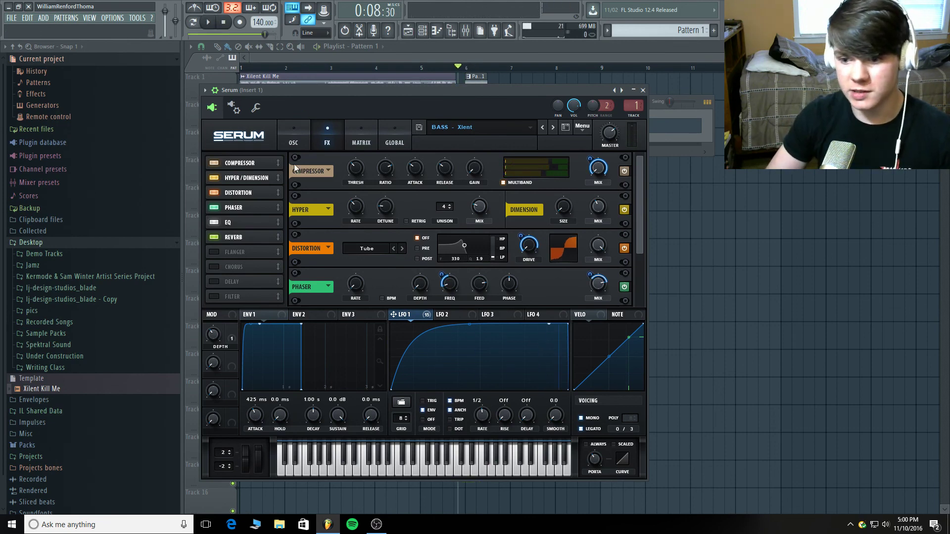
click(214, 163)
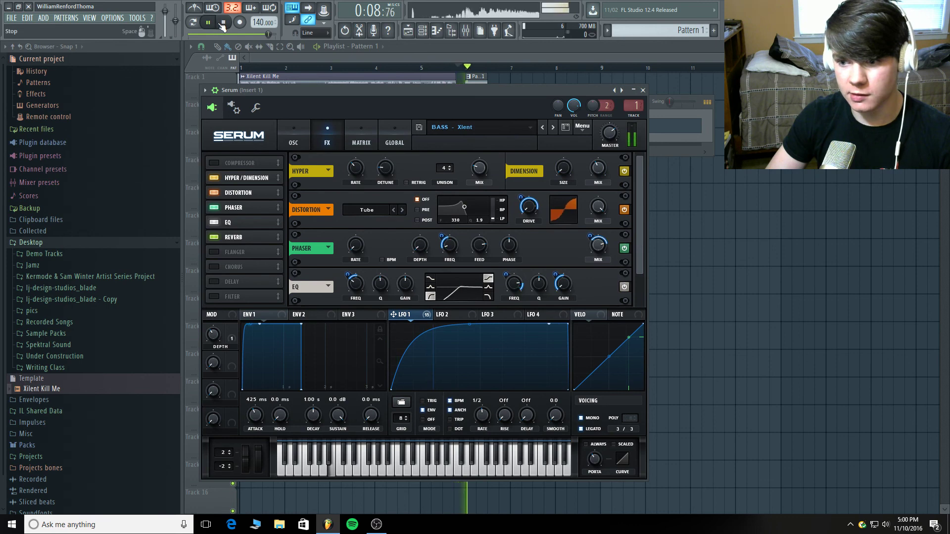
click(217, 163)
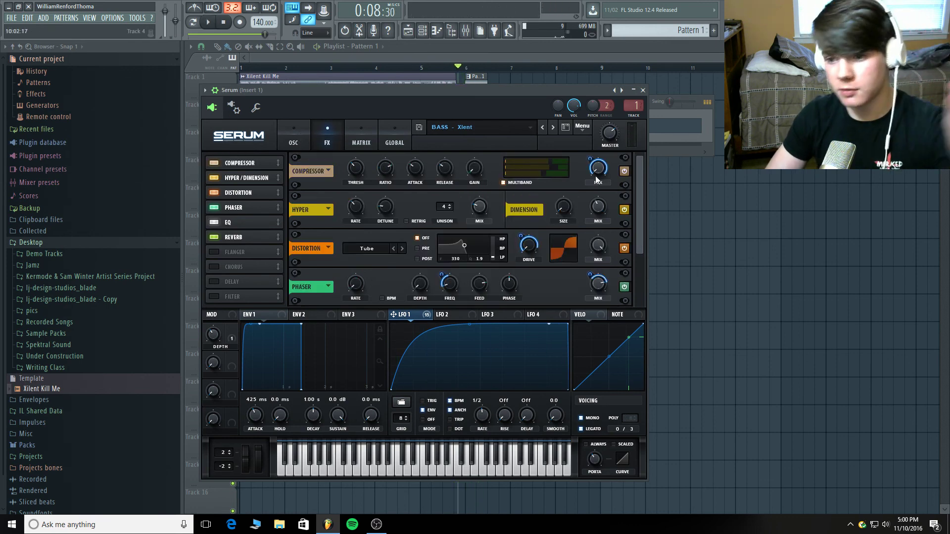
- Return Serum to its oscillator page, reposition the window, and close it with F12
click(303, 140)
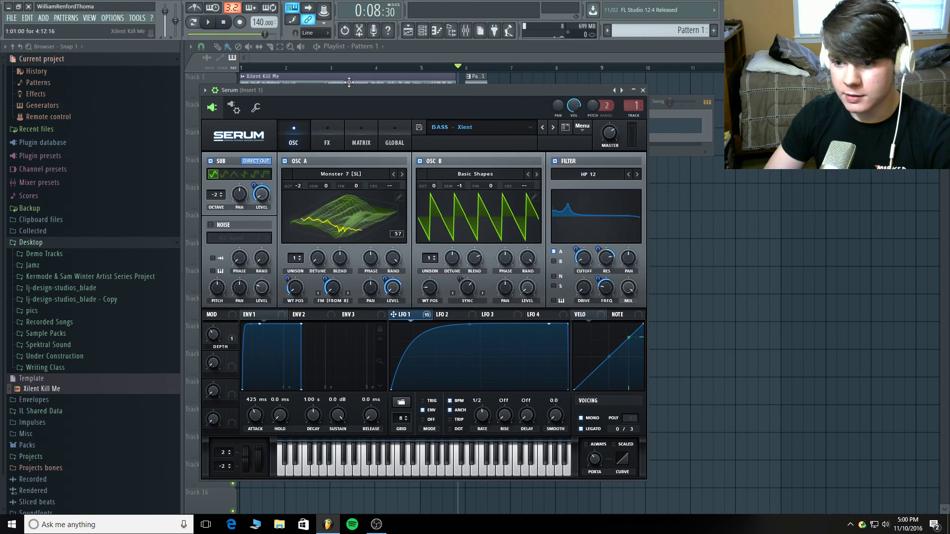
drag(349, 94, 351, 120)
key(F12)
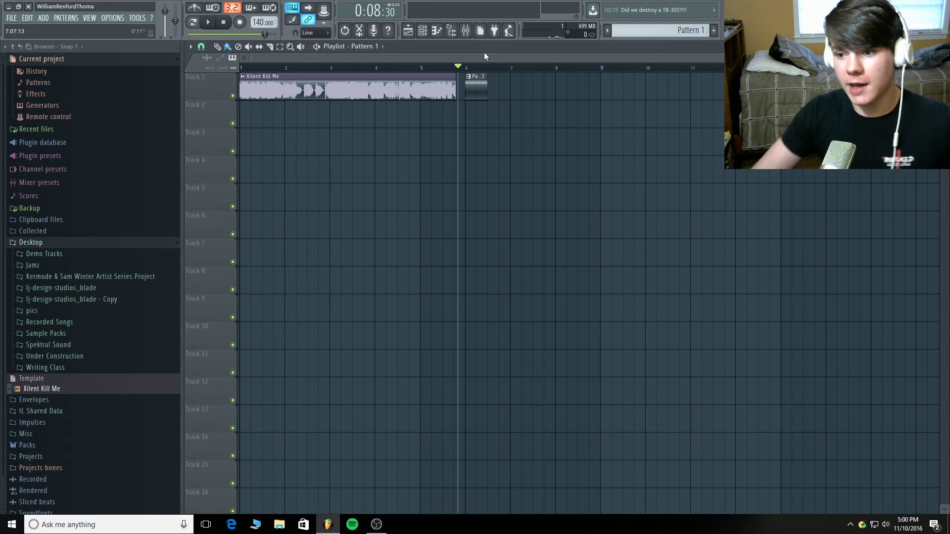
- Reopen Serum from the Channel rack, move its window higher, and bring OBS forward
click(432, 31)
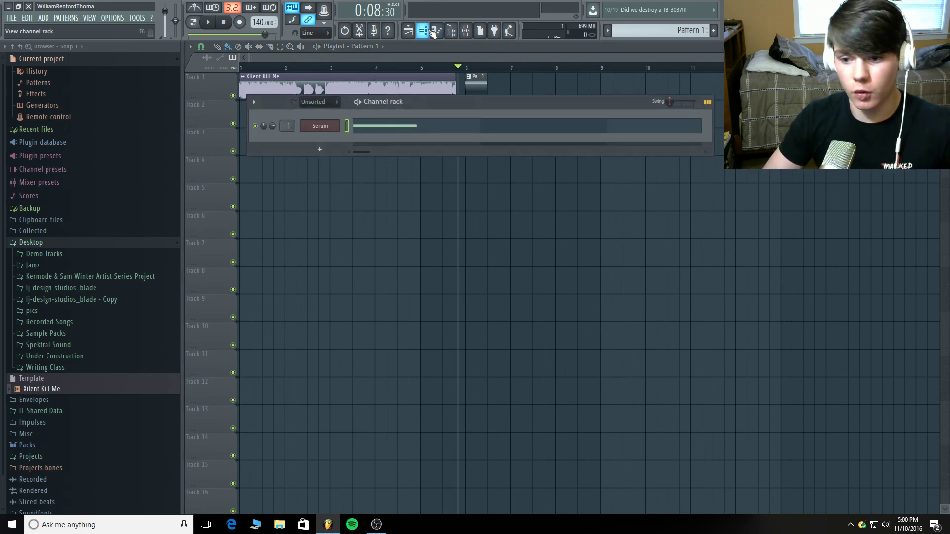
click(311, 127)
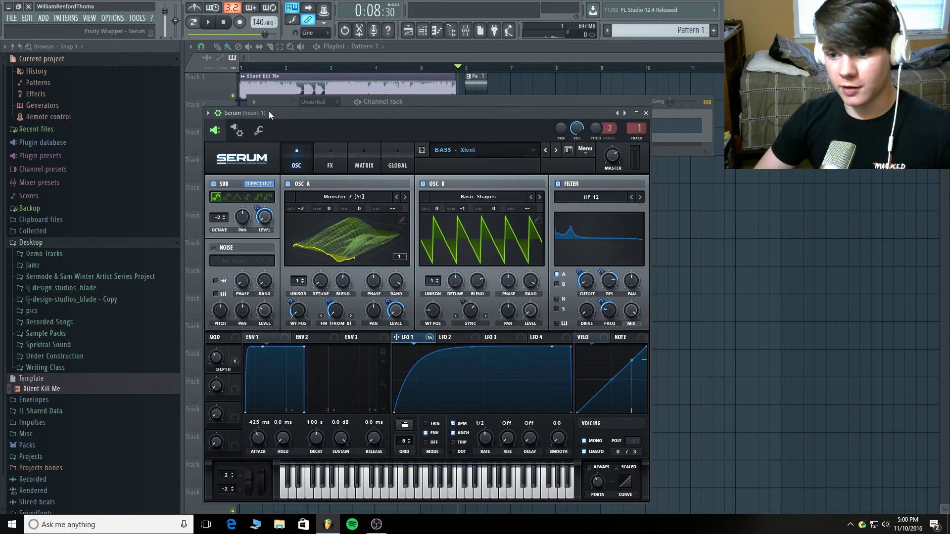
drag(269, 112, 276, 103)
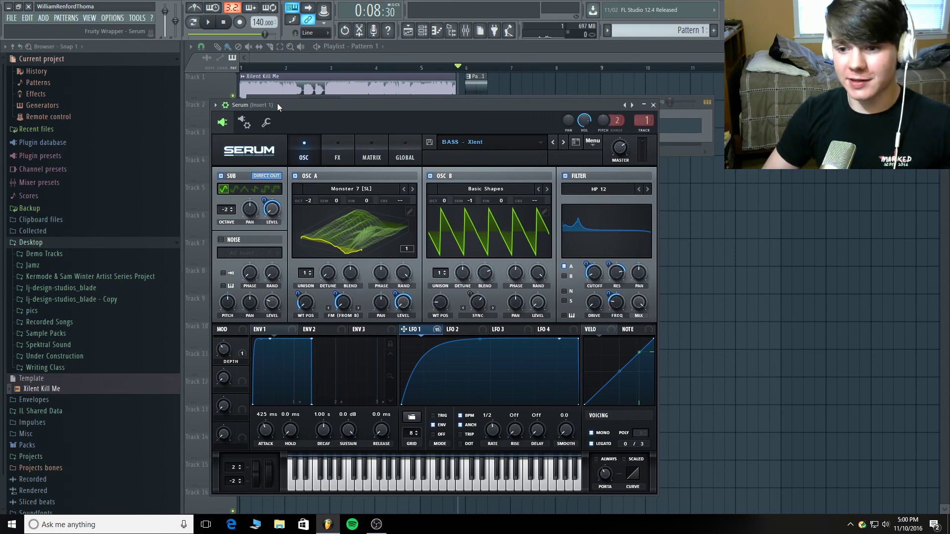
drag(277, 103, 278, 87)
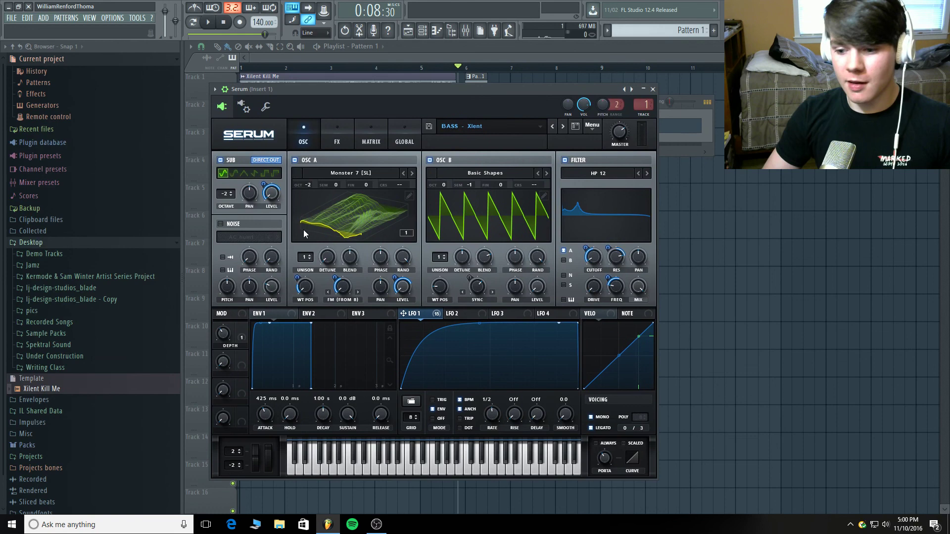
click(377, 524)
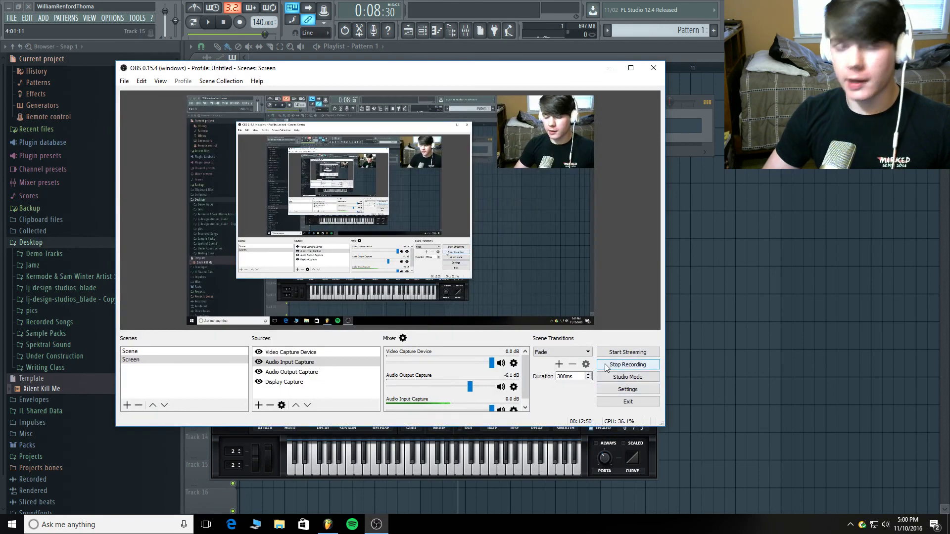